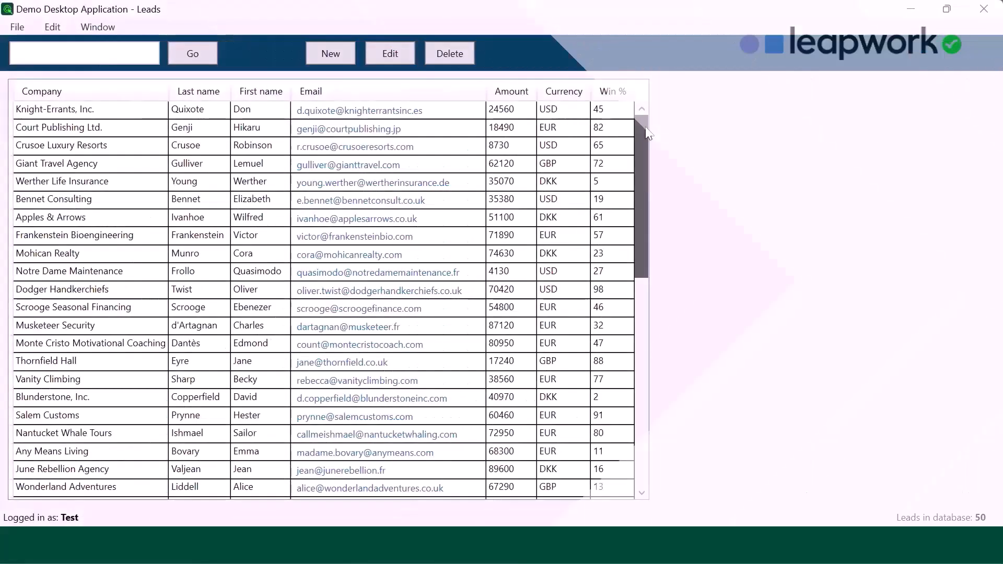
- Bring the Start, Start Application and Demo Desktop Login blocks of the Data Driven Approach to Fill Form flow into view
drag(644, 131, 644, 312)
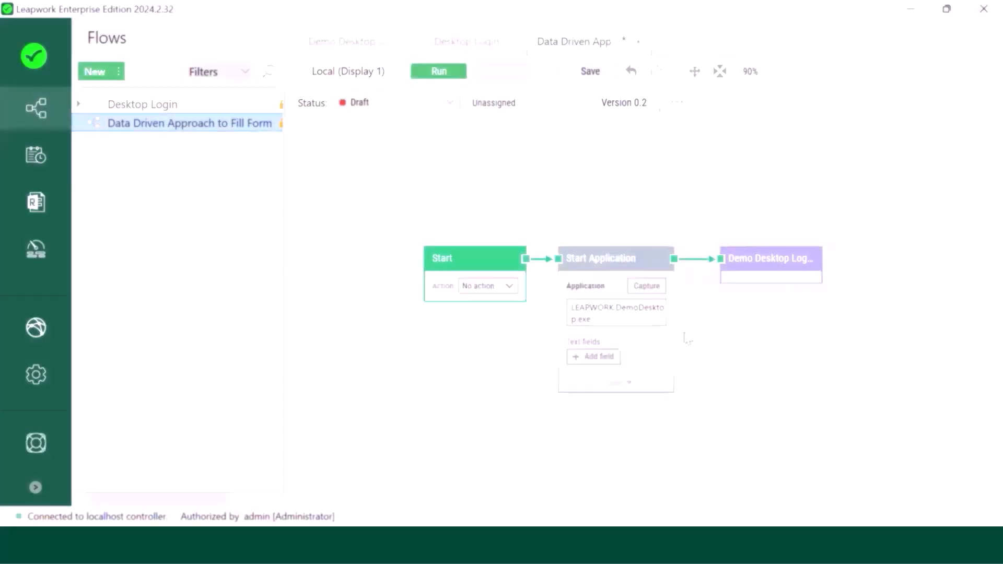
- Add a Read Excel building block to the canvas and position it
drag(723, 227, 728, 155)
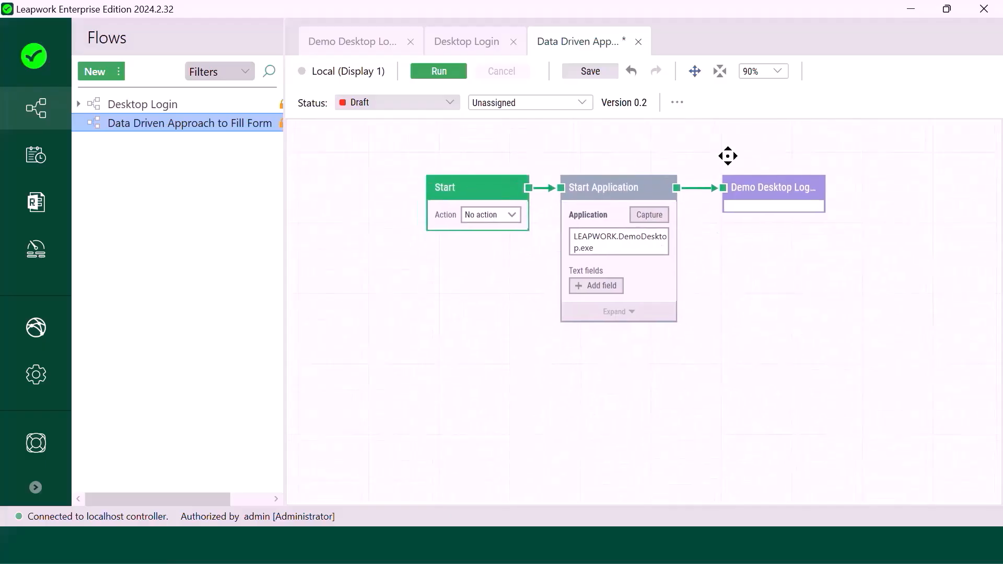
right_click(442, 339)
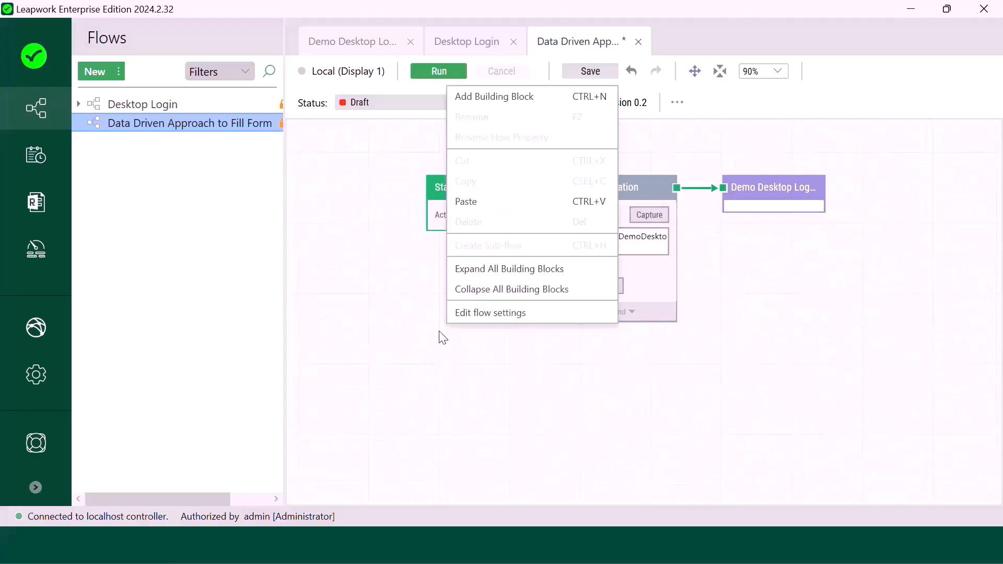
click(504, 96)
text(Read excel)
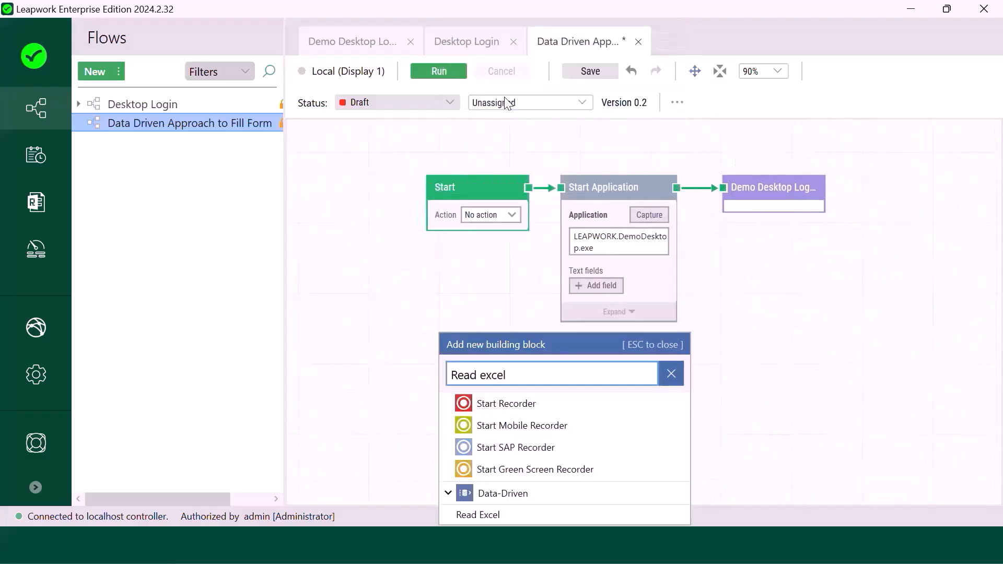
click(509, 517)
drag(475, 347, 463, 266)
- Deselect Read Excel and select the Pass block ending the chain
scroll(448, 343, up, 3)
click(371, 351)
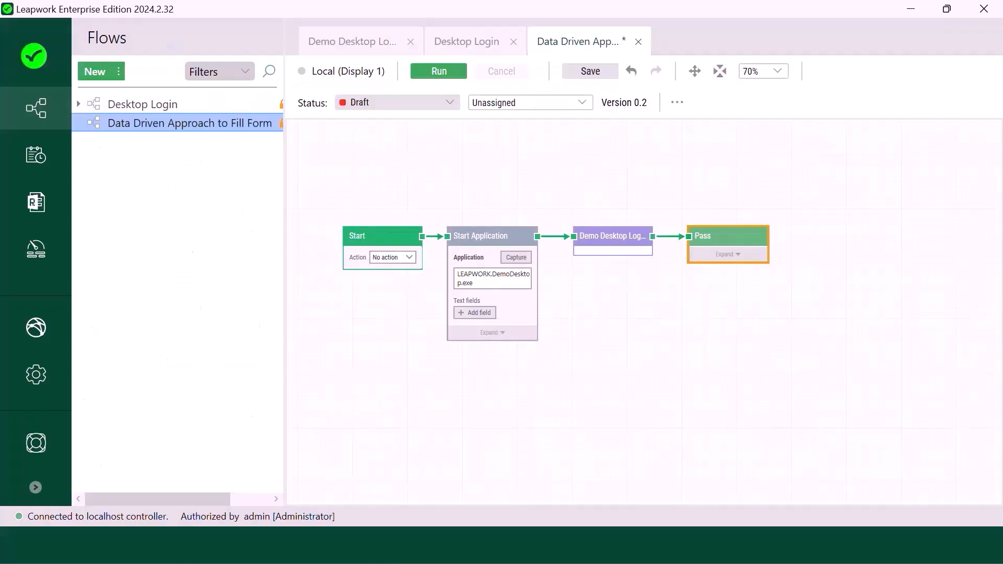
click(720, 242)
- Replace Pass with a Start Recorder block after Demo Desktop Login and record a click on New
key(Delete)
drag(653, 236, 680, 237)
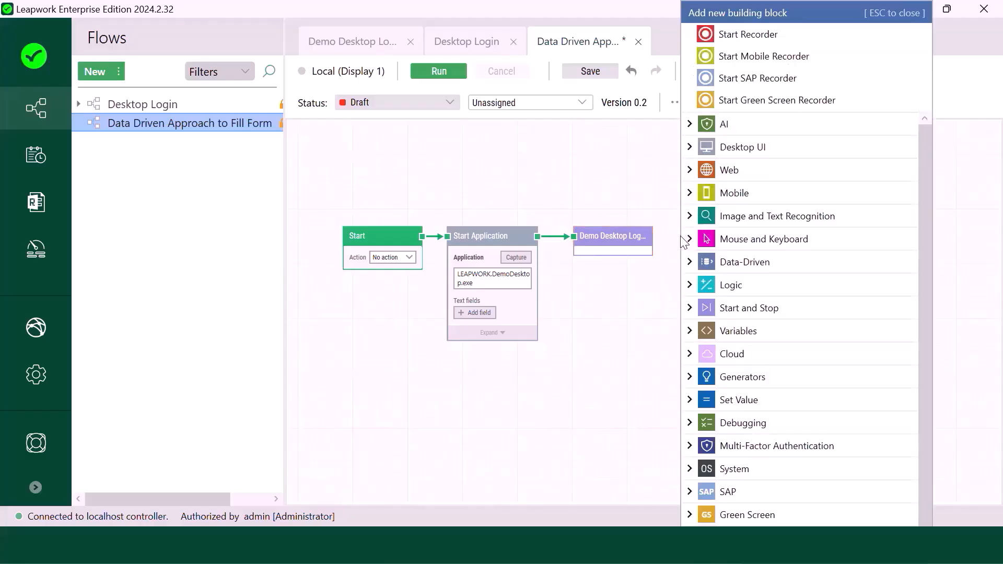
text(Start)
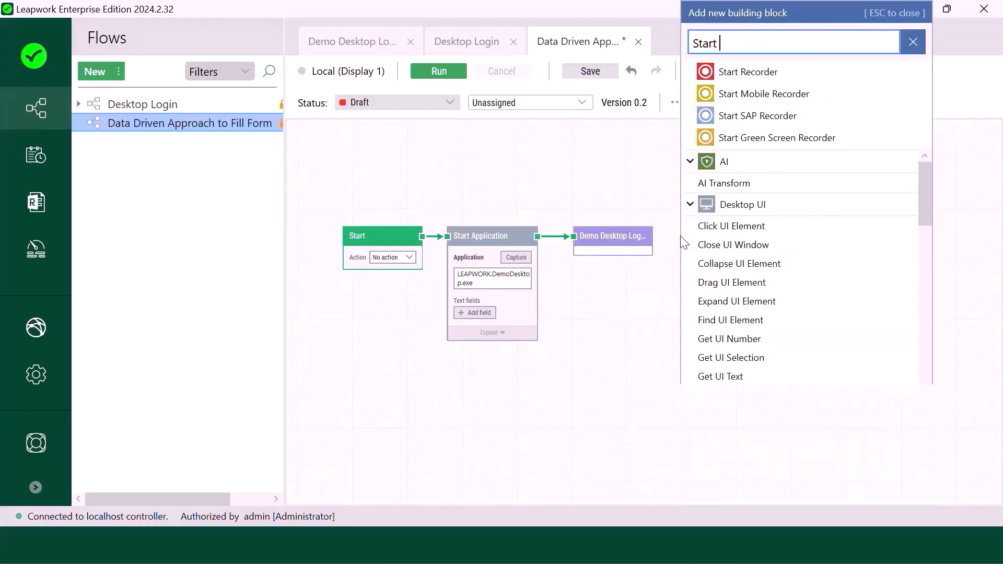
click(730, 253)
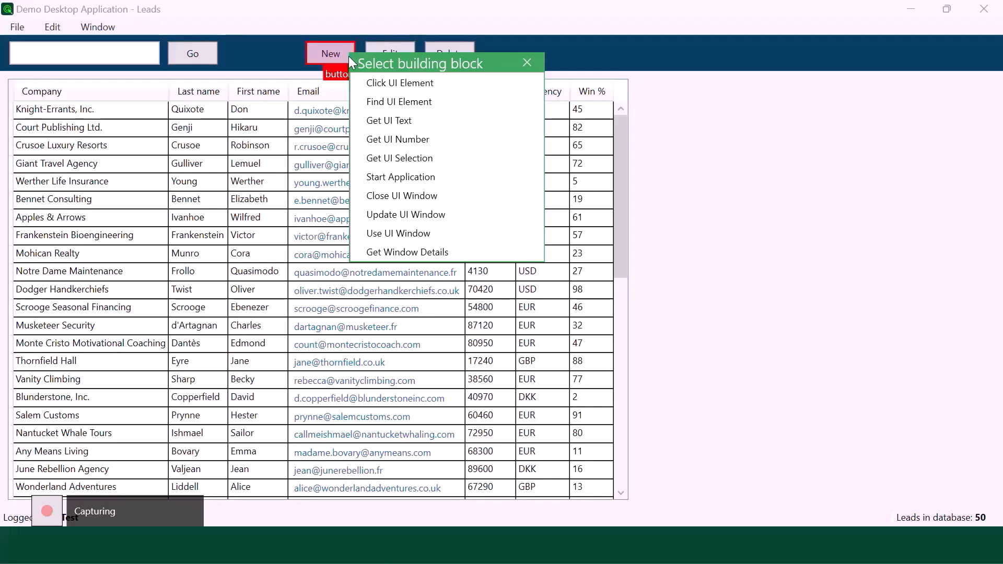
click(385, 84)
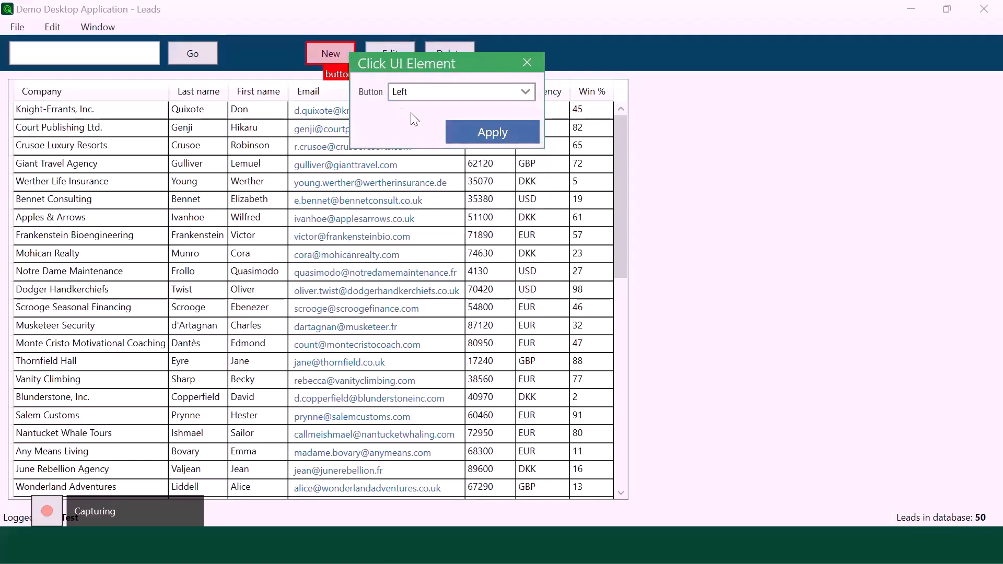
click(473, 133)
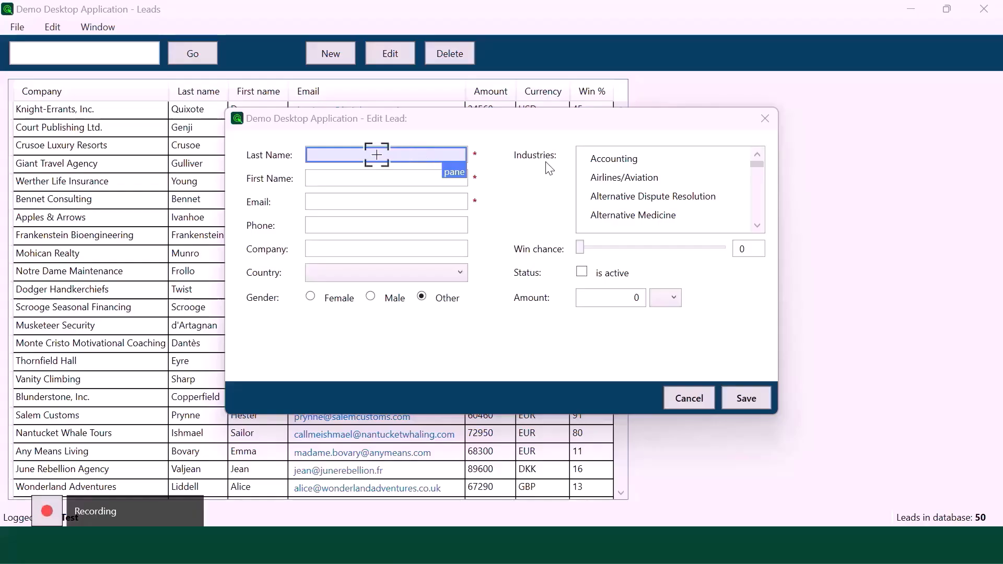
- Record setting the Last Name field to 'Last Name'
click(377, 154)
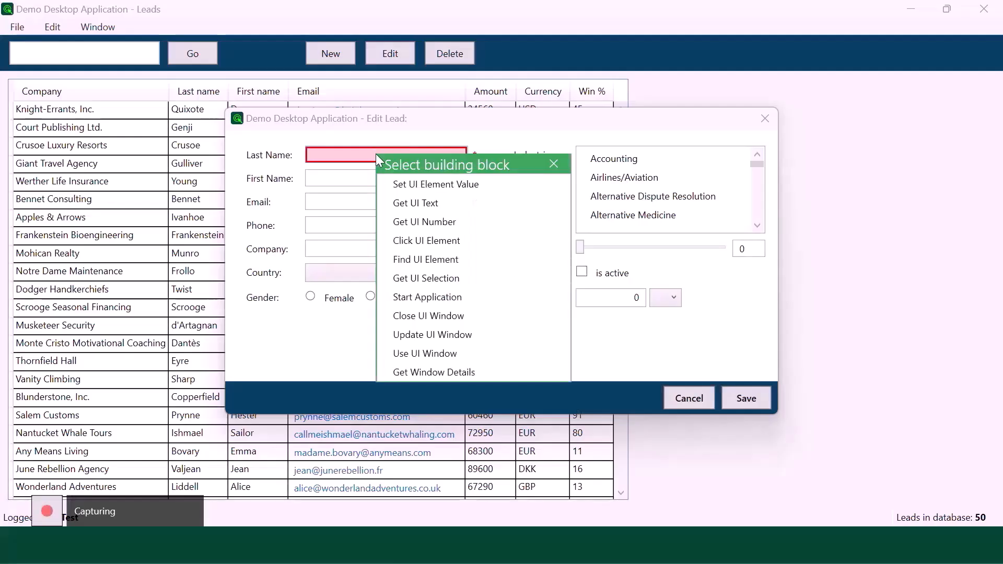
click(411, 185)
click(432, 208)
text(Last Name)
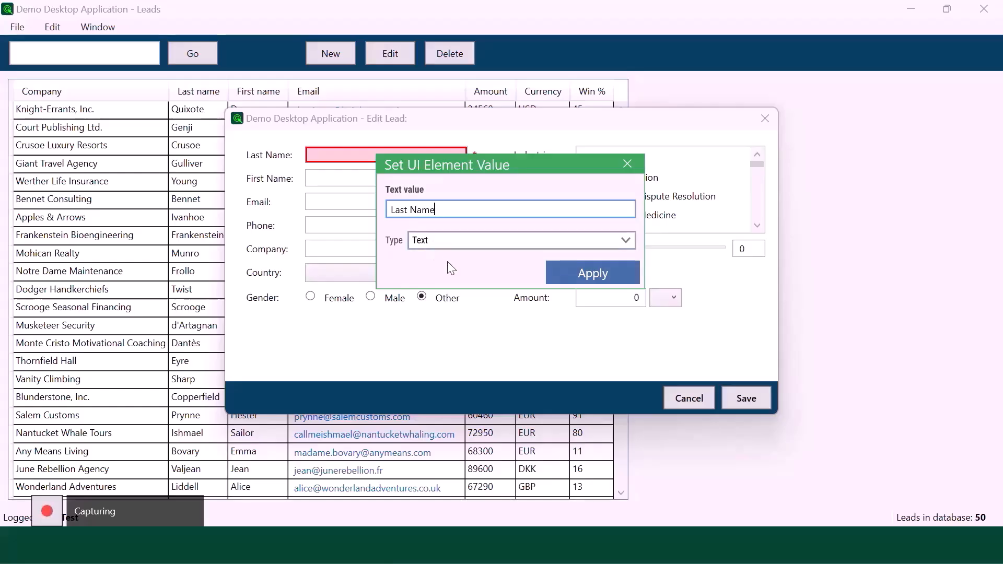
click(578, 284)
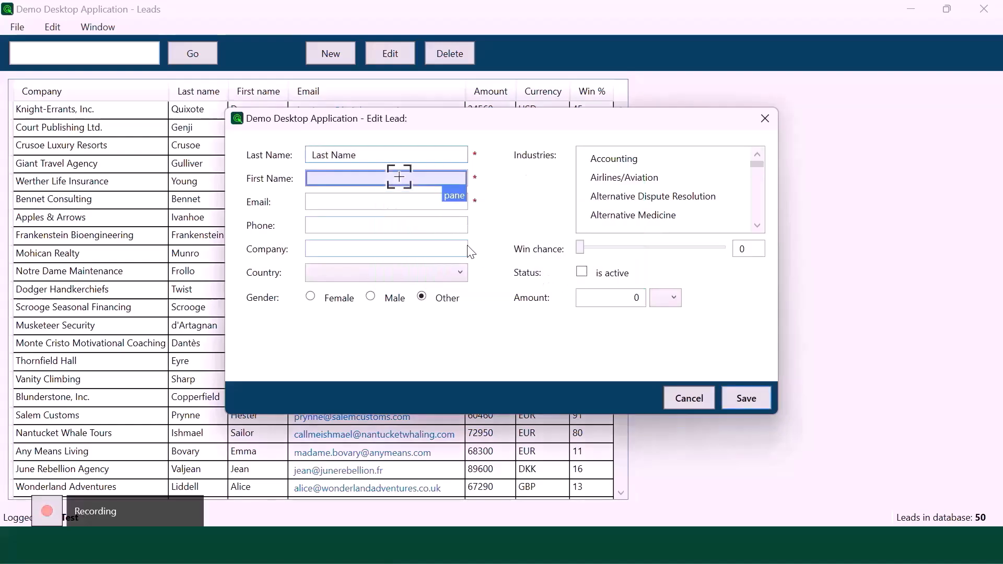
- Record setting the First Name field to 'First Name'
click(399, 177)
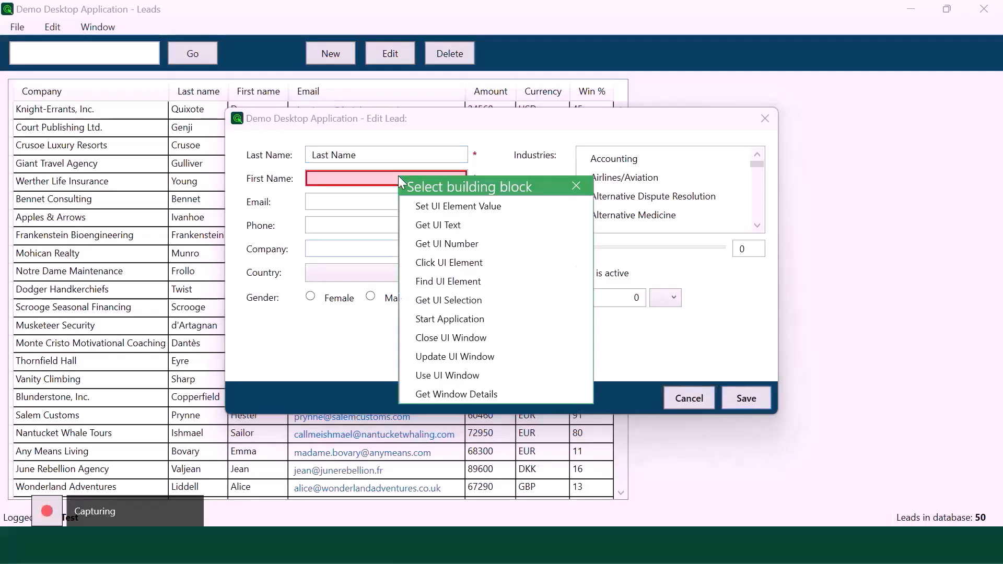
click(450, 206)
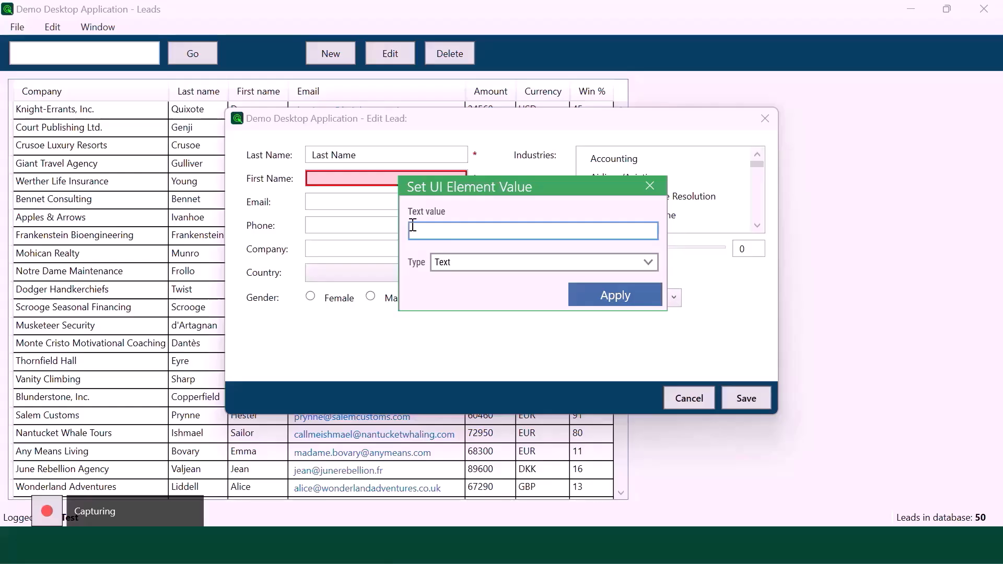
text(First Name)
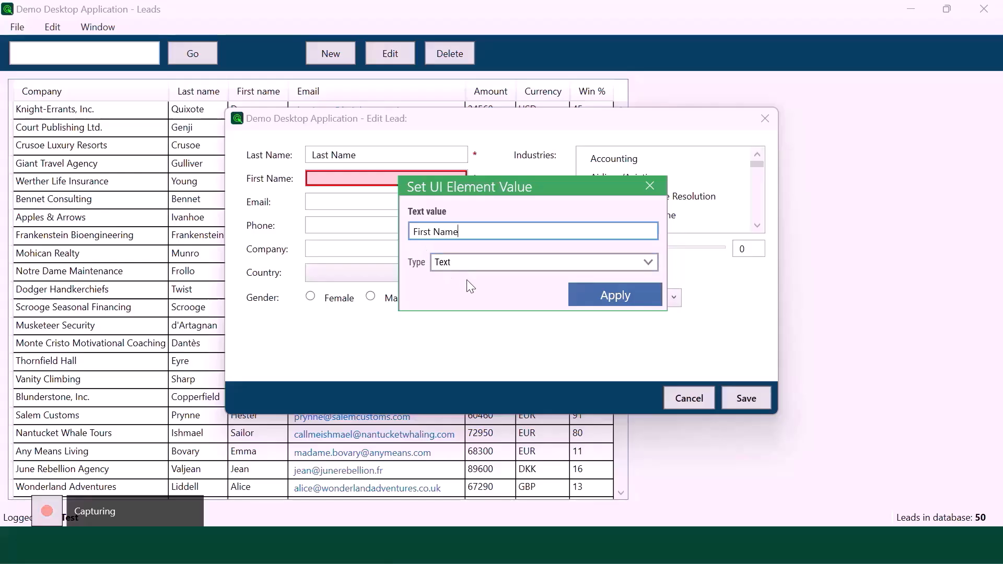
click(618, 303)
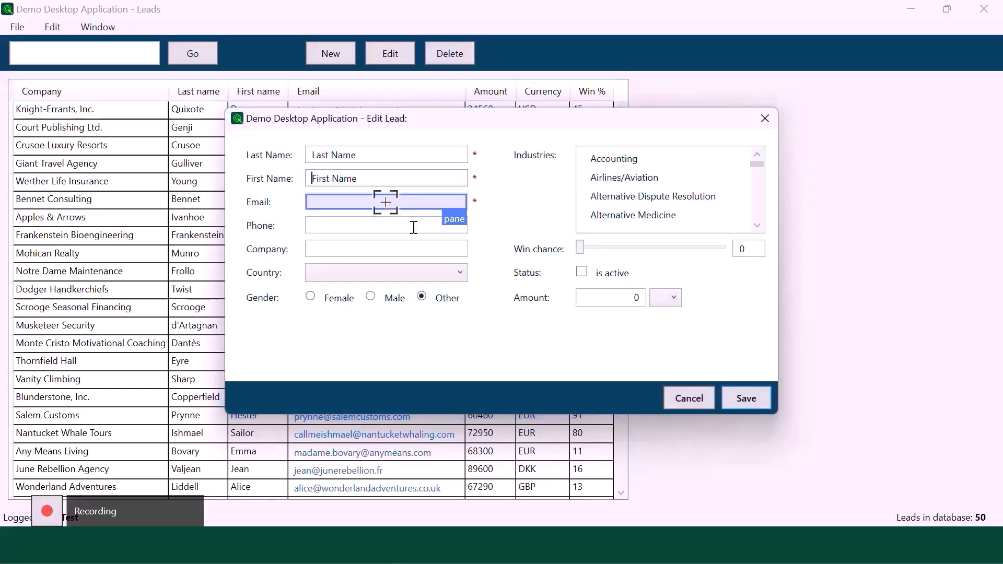
- Record setting the Email field to 'Email'
click(385, 203)
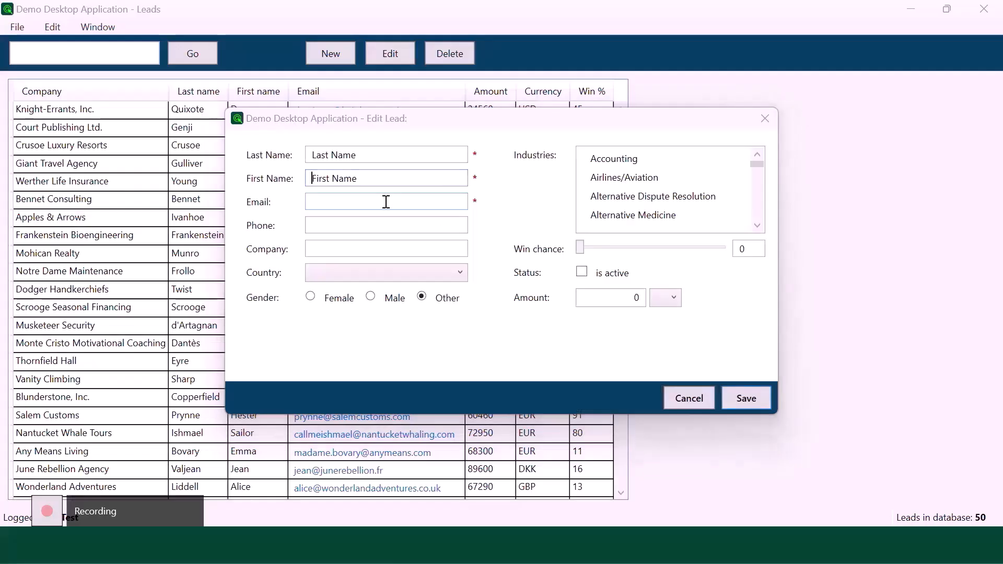
click(427, 231)
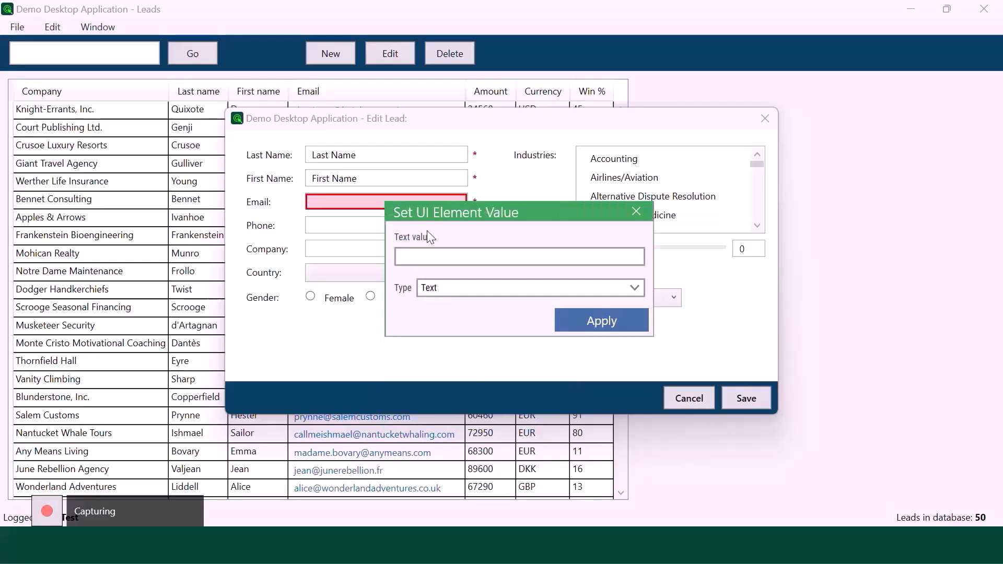
click(445, 258)
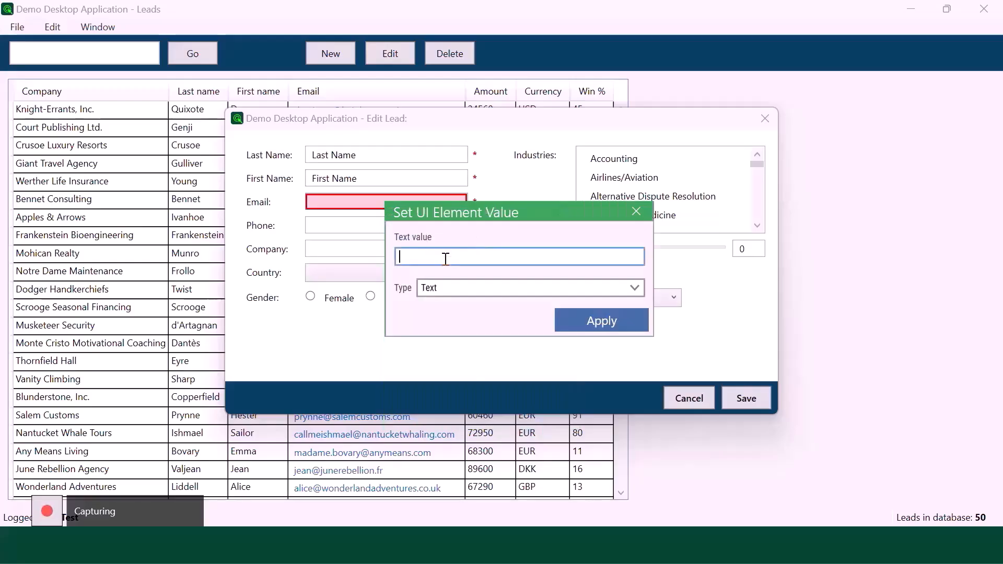
text(Email)
click(599, 323)
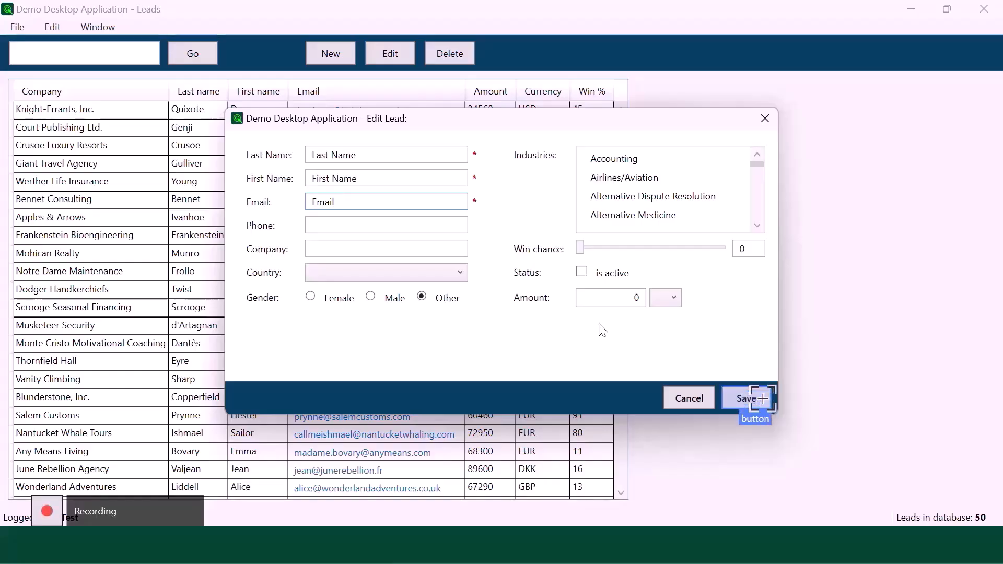
- Record a click on the lead form's Save button
click(763, 398)
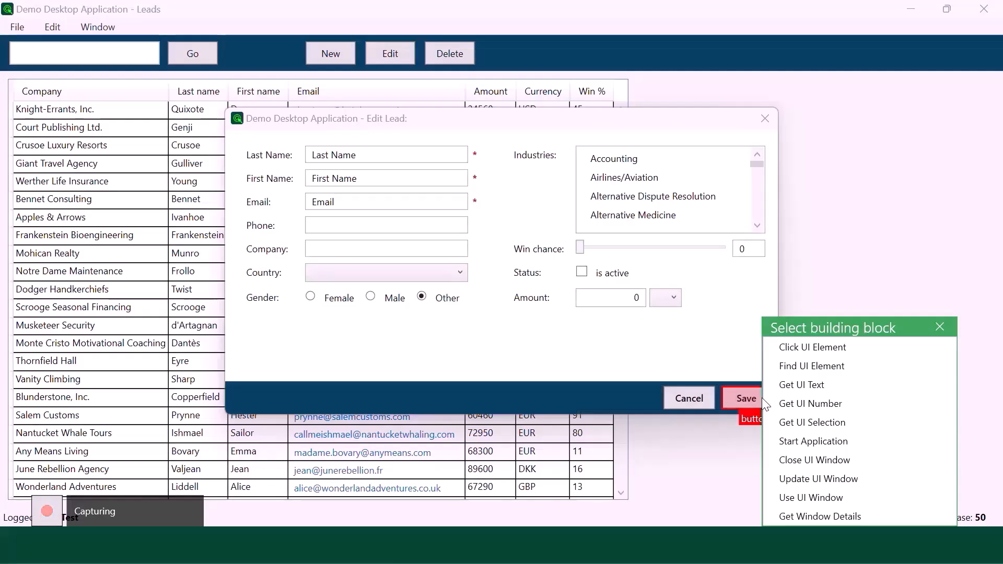
click(808, 349)
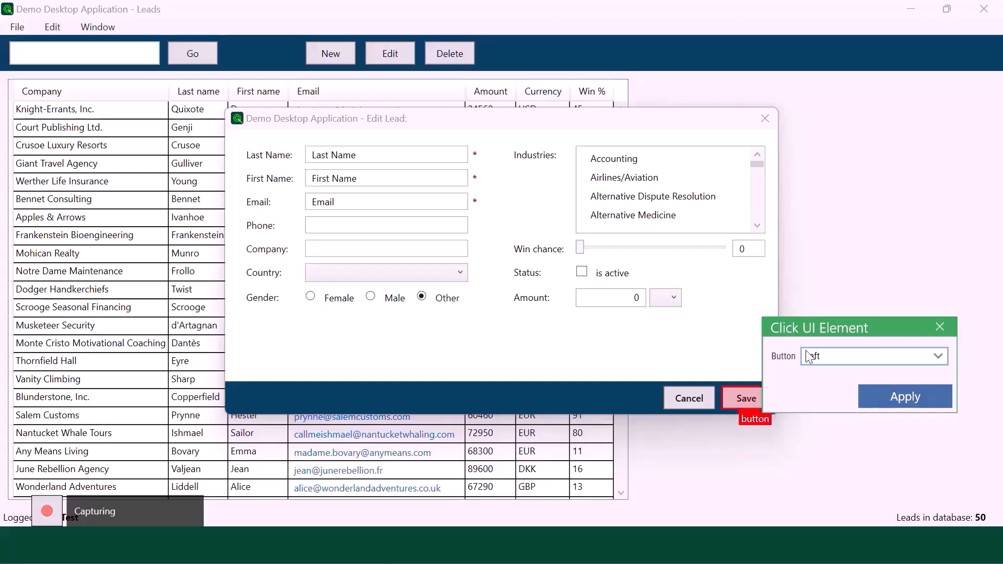
click(882, 394)
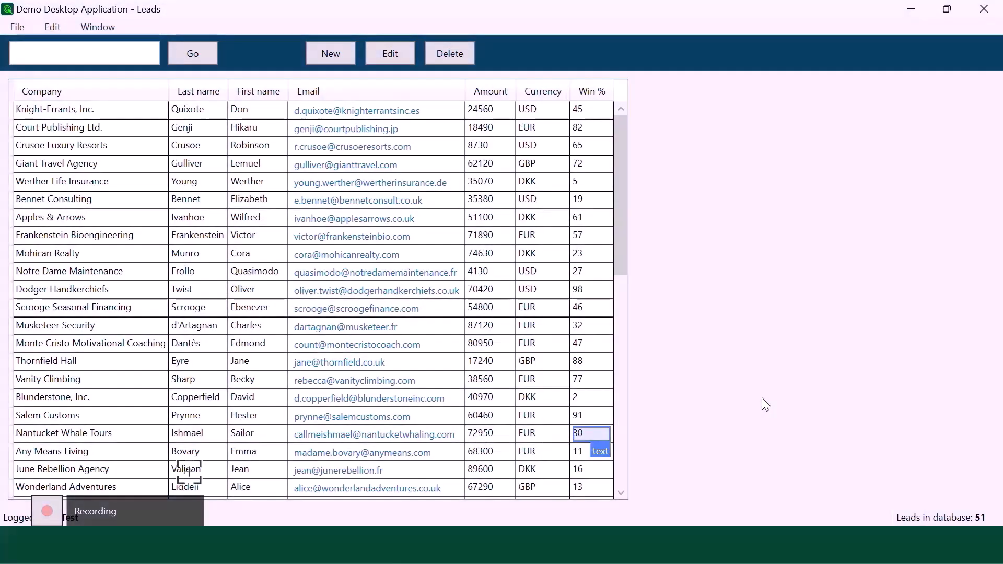
- Save and close the recorder, then view the end of the flow
mouse_move(59, 503)
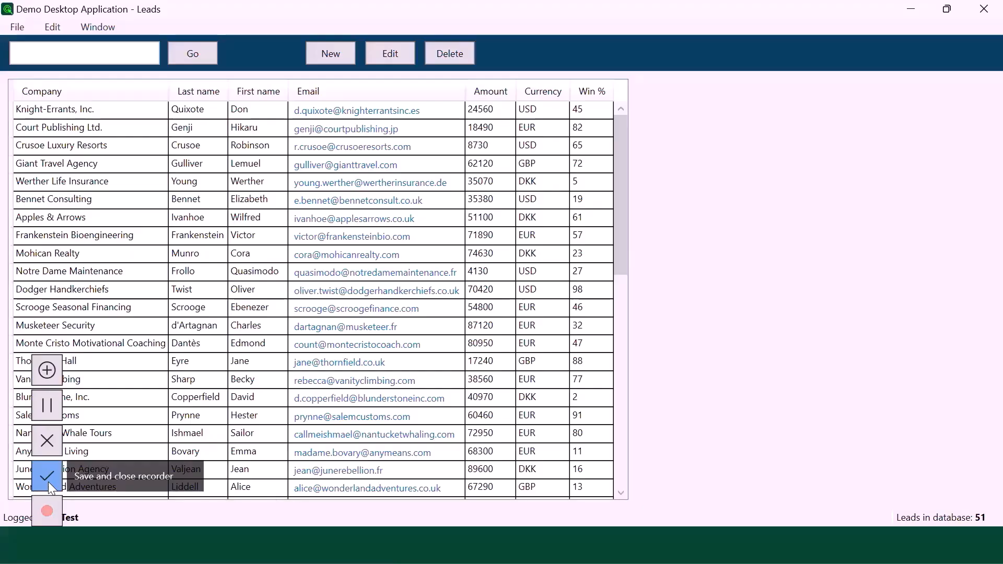
click(47, 476)
click(694, 71)
drag(871, 242, 704, 208)
scroll(705, 209, down, 1)
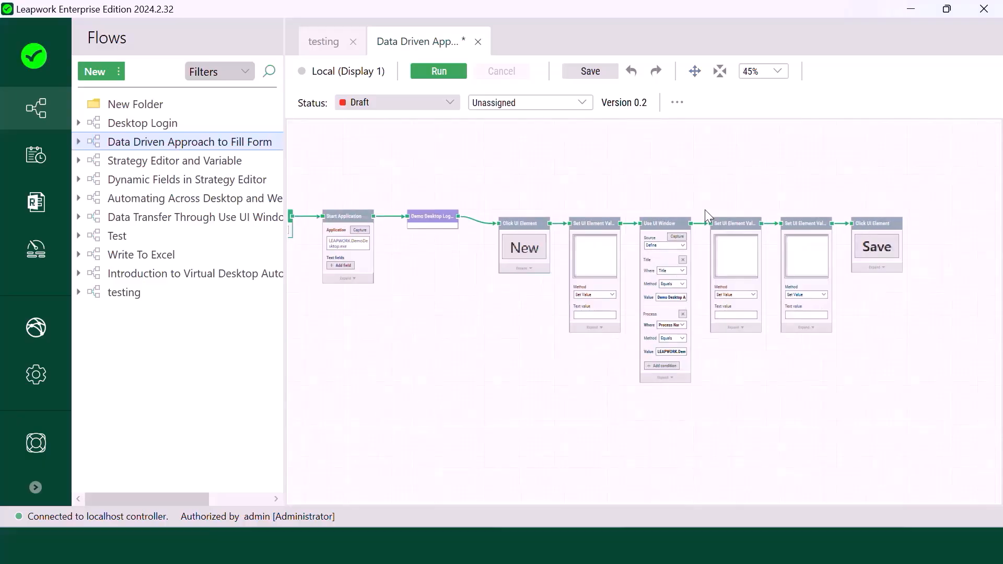
- Add a Pass block after the Save click, then box-select the blocks from New through Save
click(694, 71)
drag(701, 148, 528, 166)
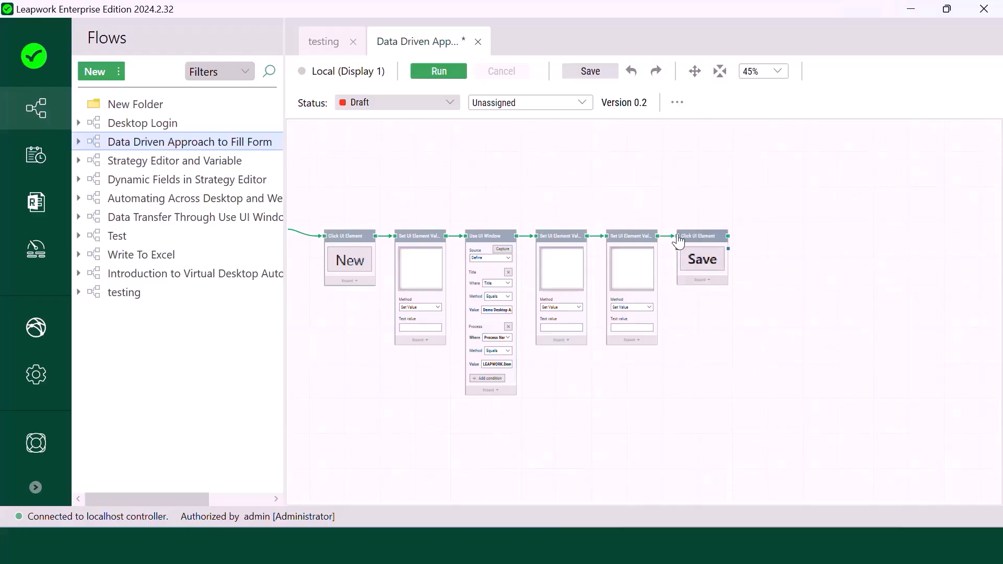
drag(728, 236, 763, 237)
text(Pass)
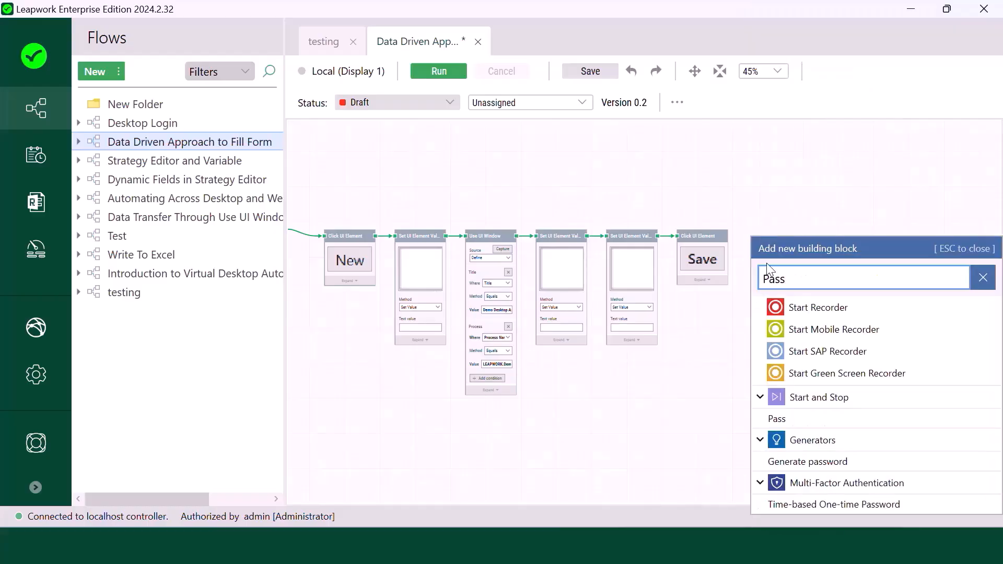
key(Return)
drag(694, 360, 866, 354)
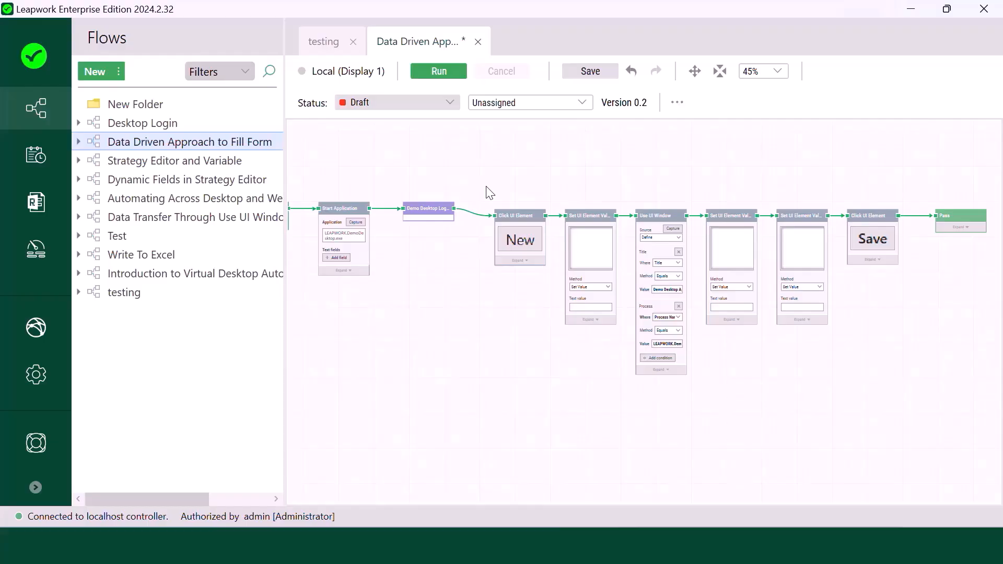
drag(489, 228, 921, 401)
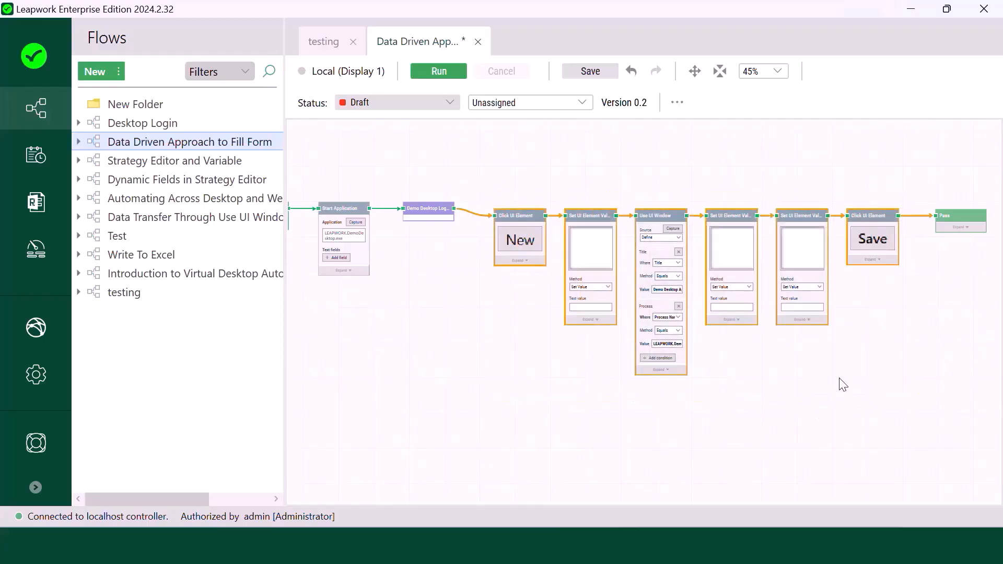
- Turn the selected blocks into a sub-flow named 'New Contact 2'
right_click(793, 349)
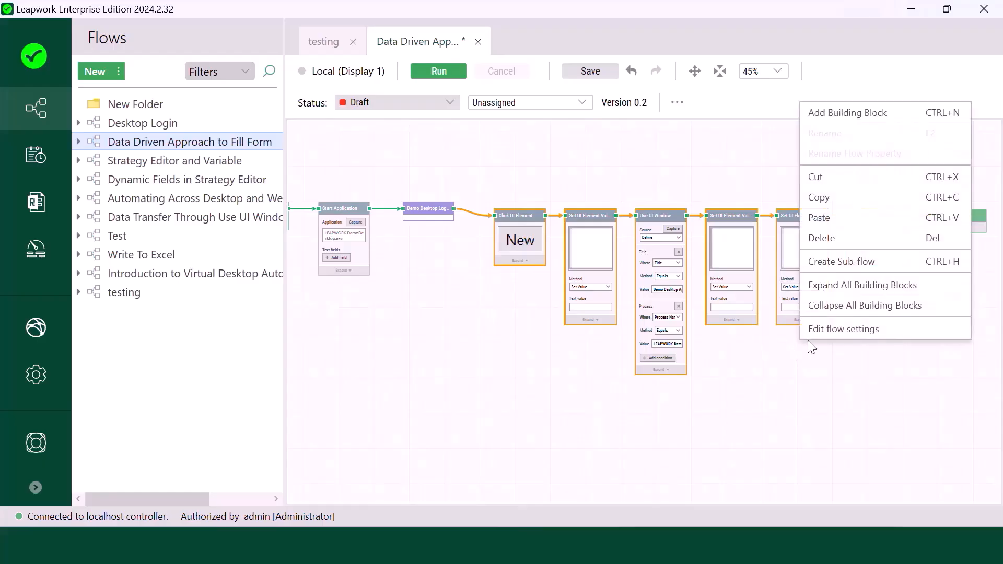
click(864, 261)
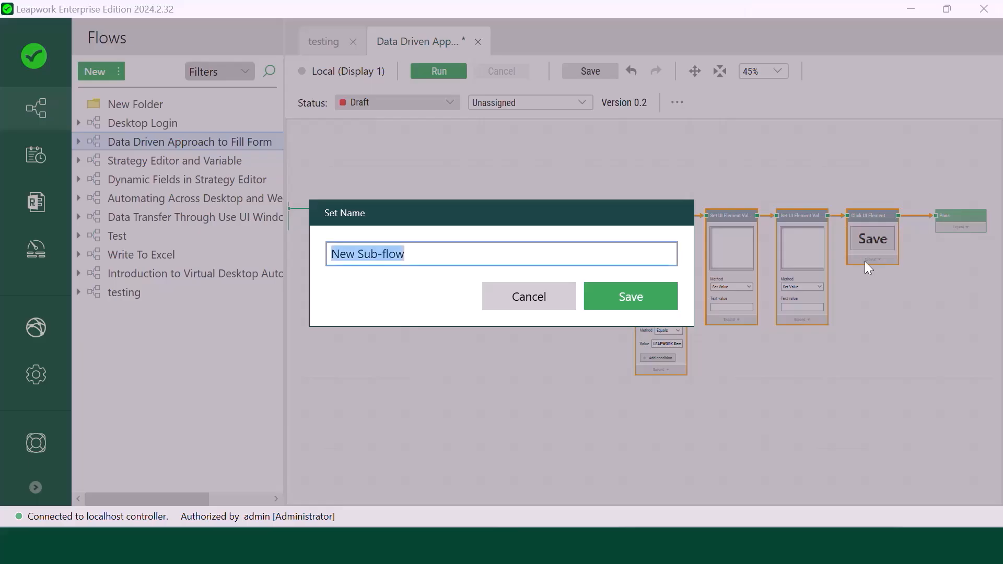
key(BackSpace)
text(New )
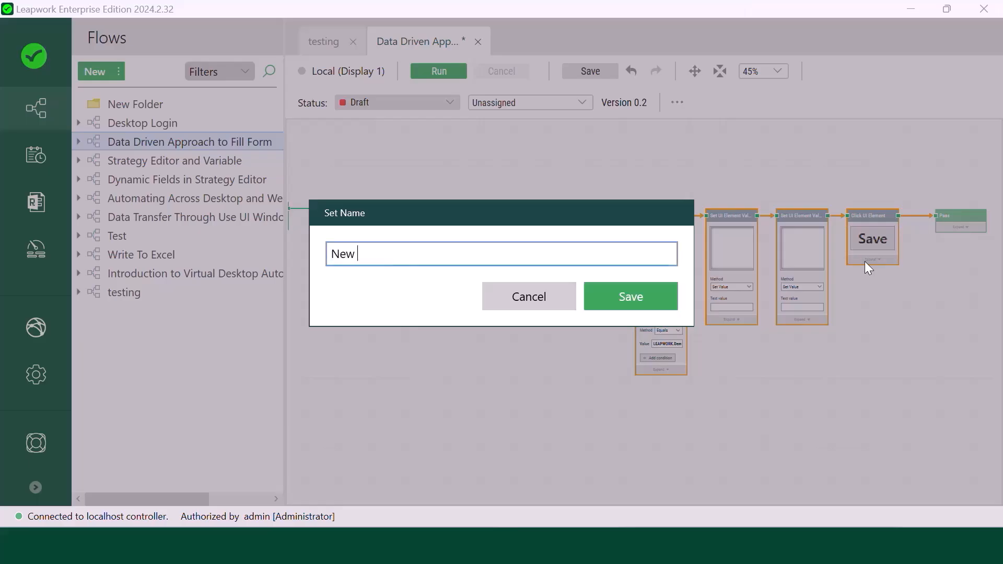
text(Contact 2)
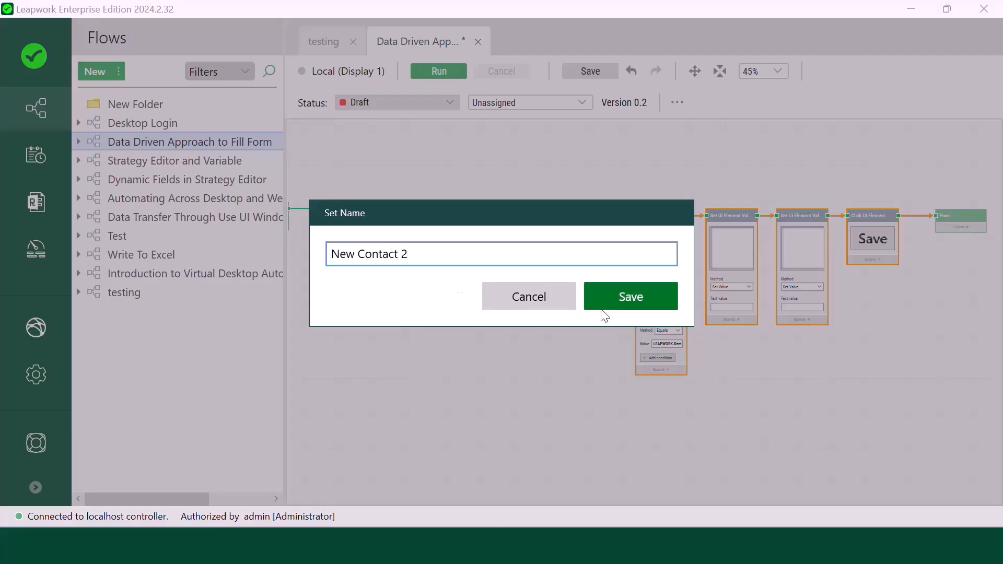
click(653, 299)
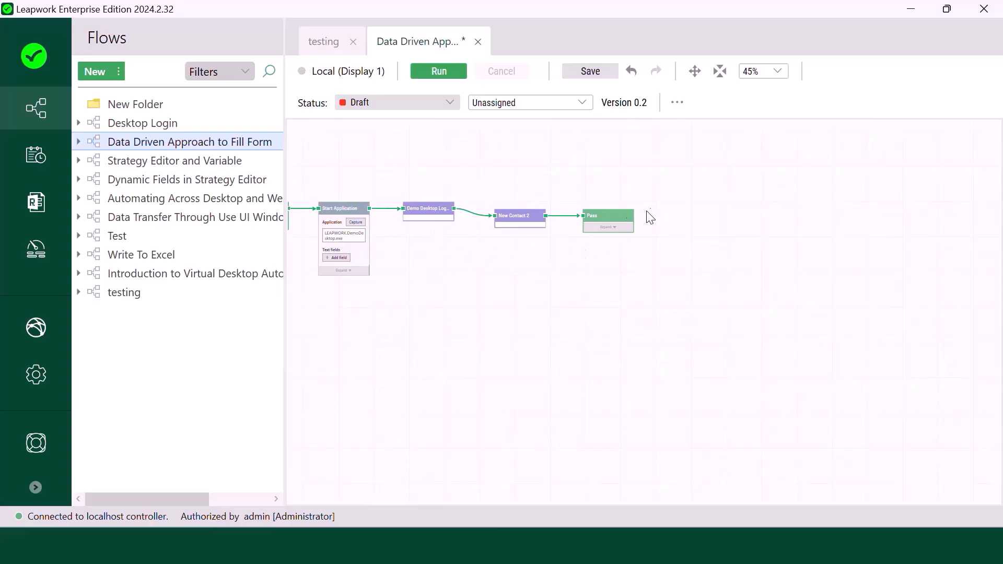
- Zoom to 65% and drag New Contact 2 and Pass into line with the other blocks
click(694, 71)
drag(599, 275, 784, 315)
scroll(784, 316, up, 3)
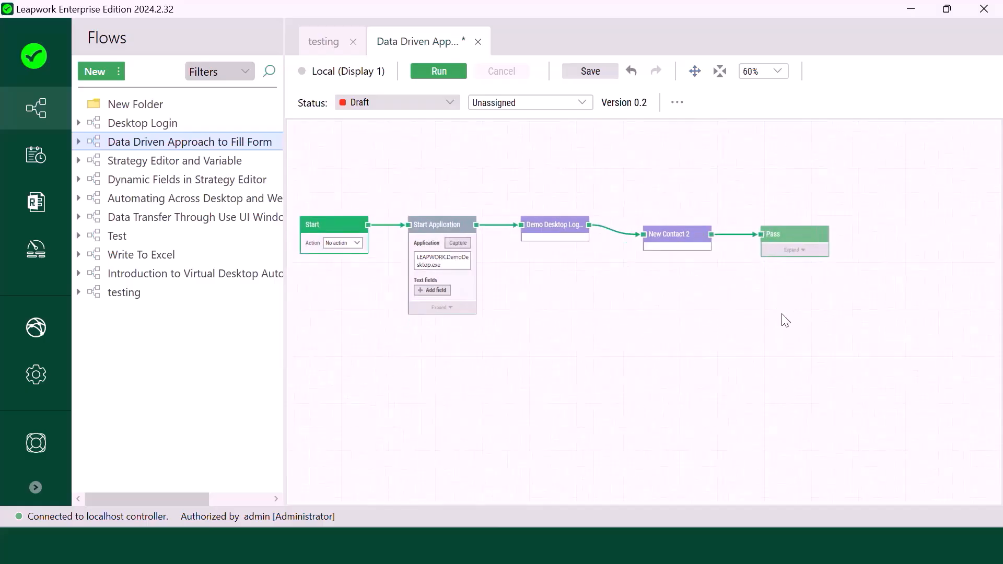
click(696, 76)
drag(703, 331, 751, 385)
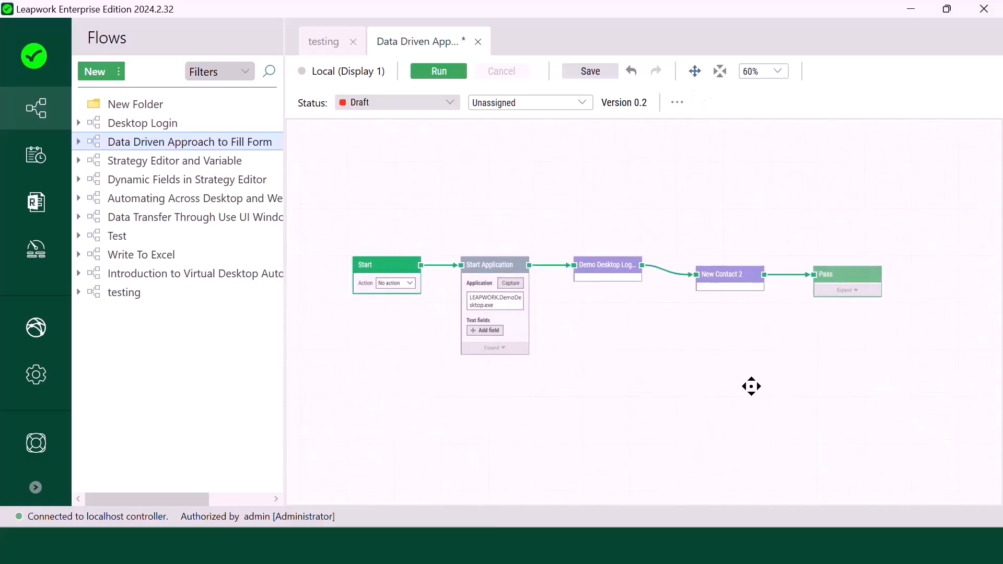
scroll(751, 389, up, 1)
click(727, 267)
drag(724, 264, 724, 261)
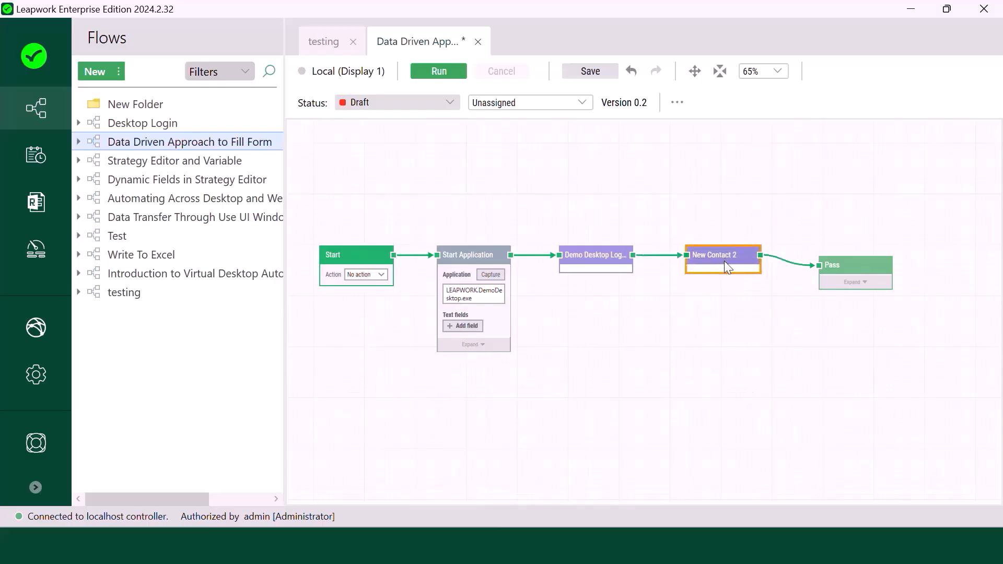
click(852, 277)
drag(852, 269, 850, 258)
click(819, 329)
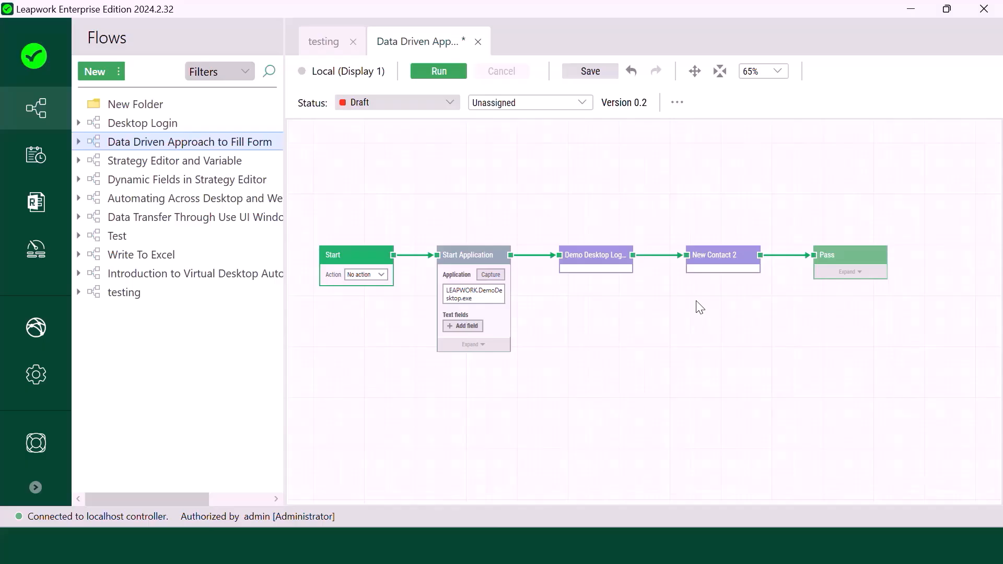
click(723, 258)
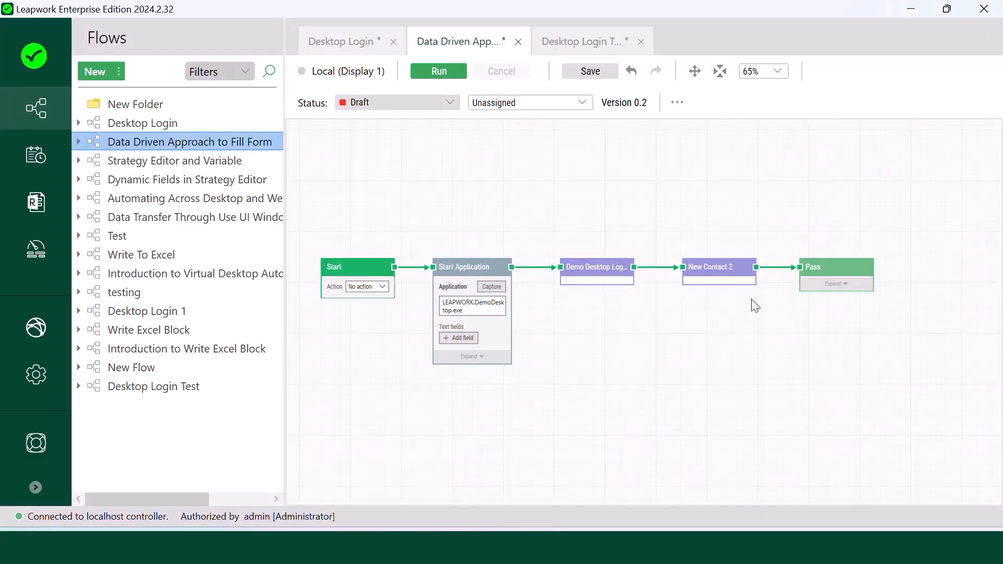
- Add a Read Excel block below the flow with Source type kept as Data file
right_click(503, 198)
click(538, 214)
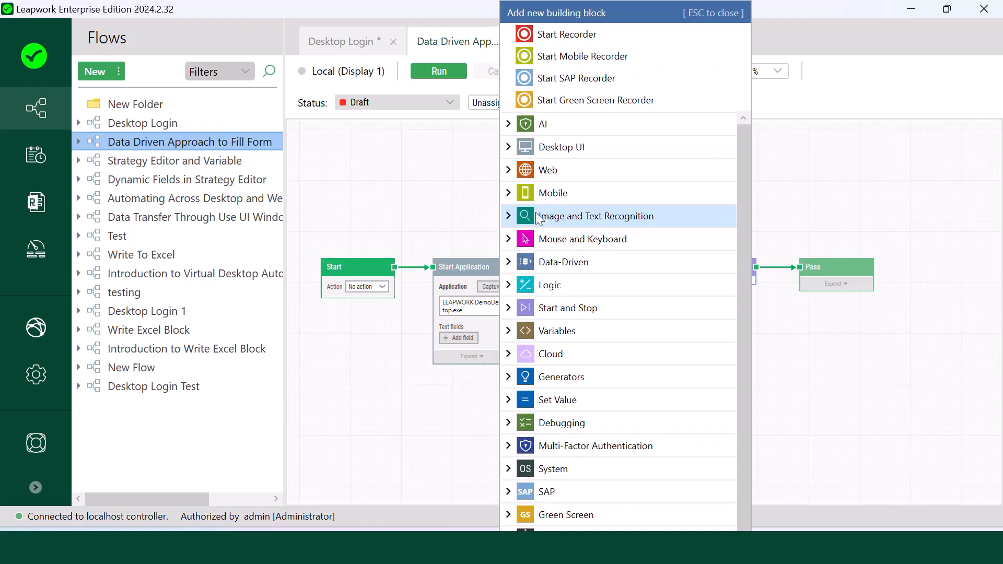
text(Read e)
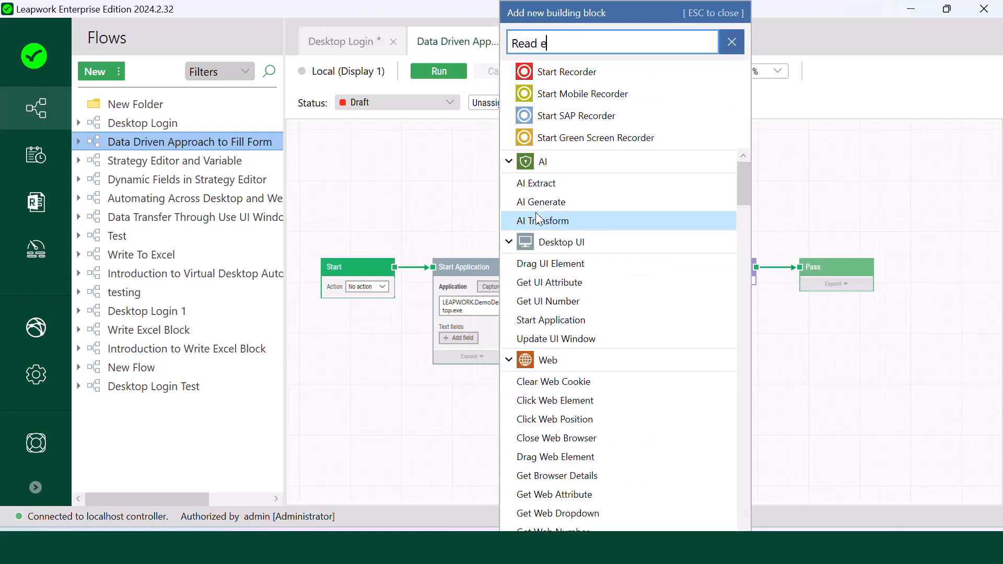
text(xcel)
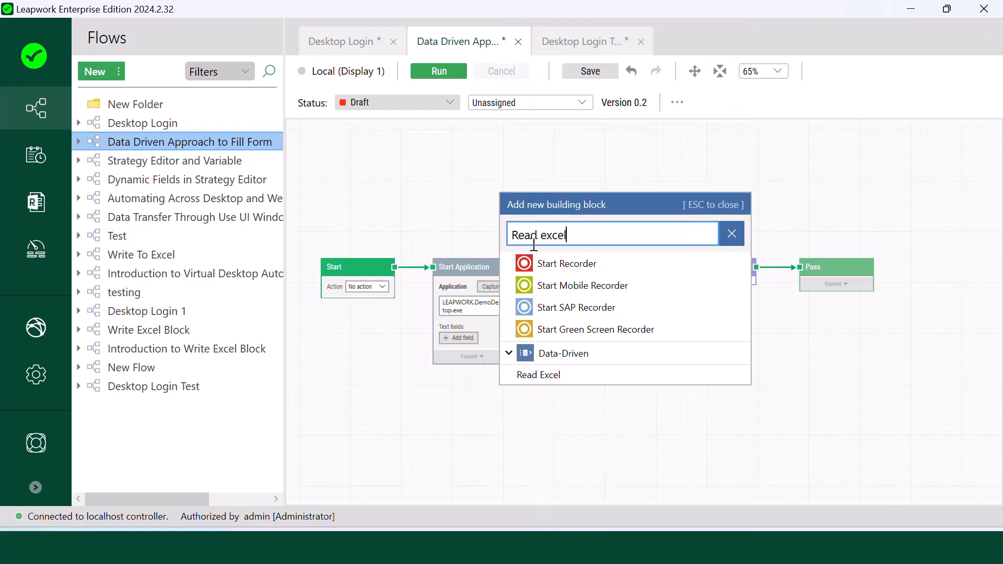
click(555, 374)
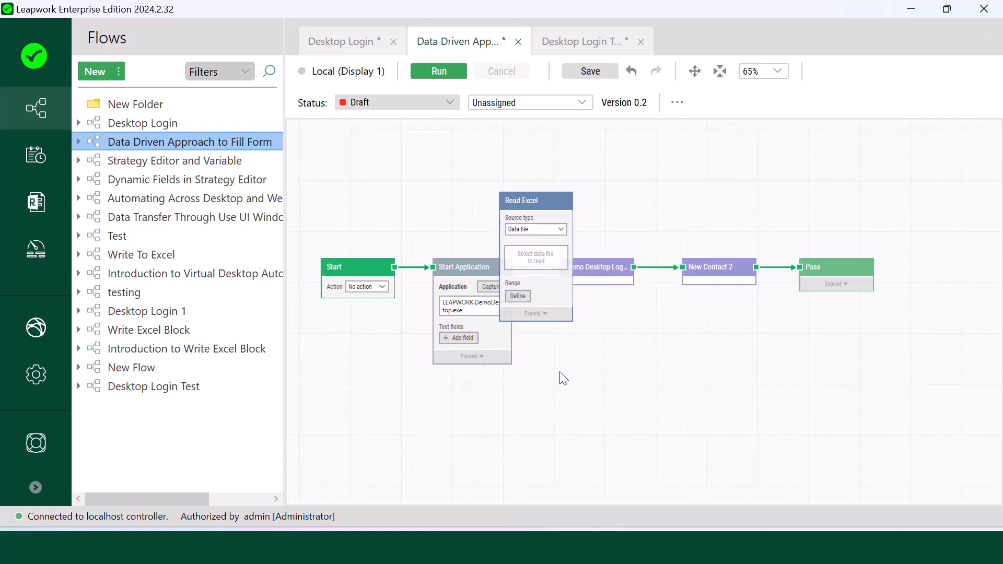
drag(517, 206, 606, 318)
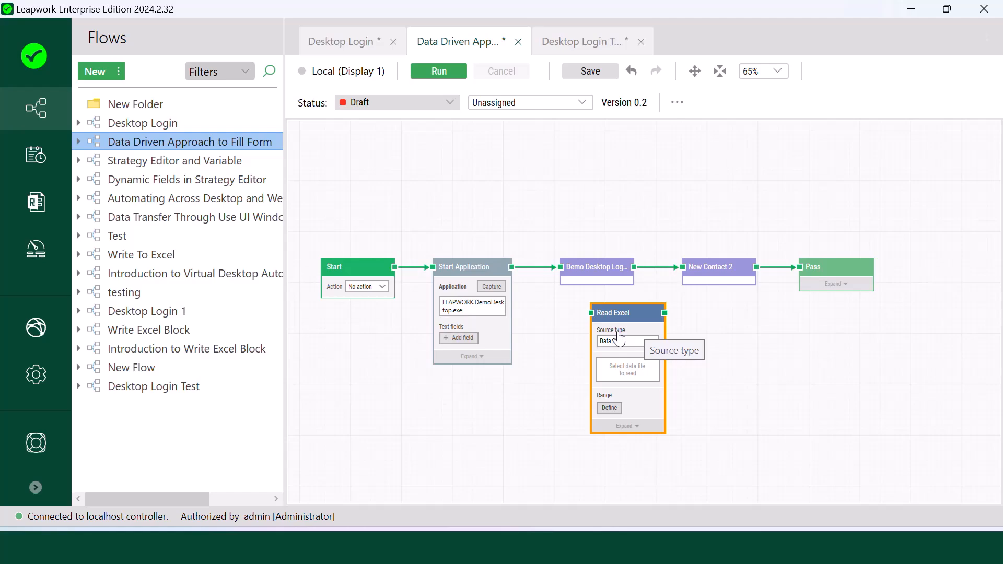
click(627, 343)
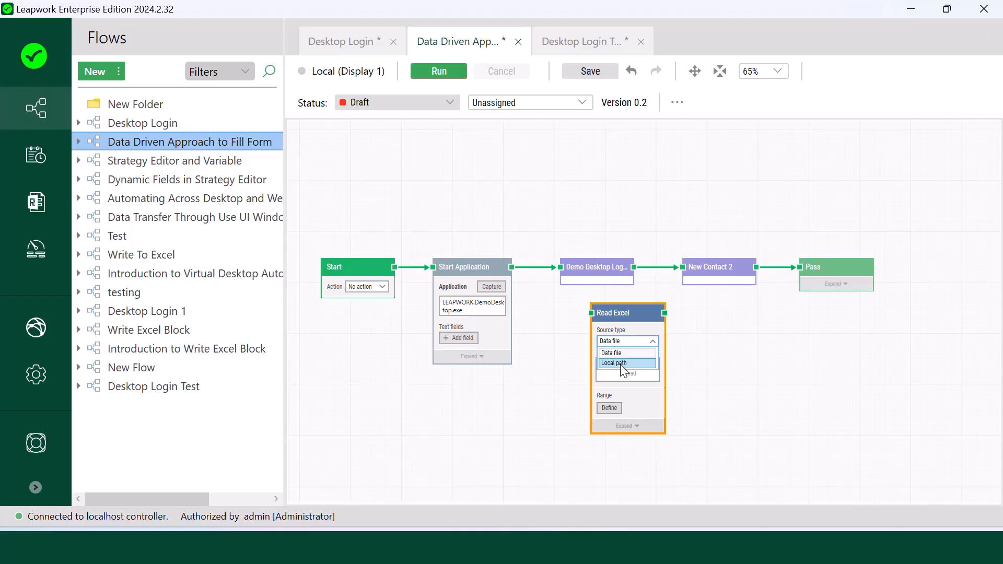
click(654, 313)
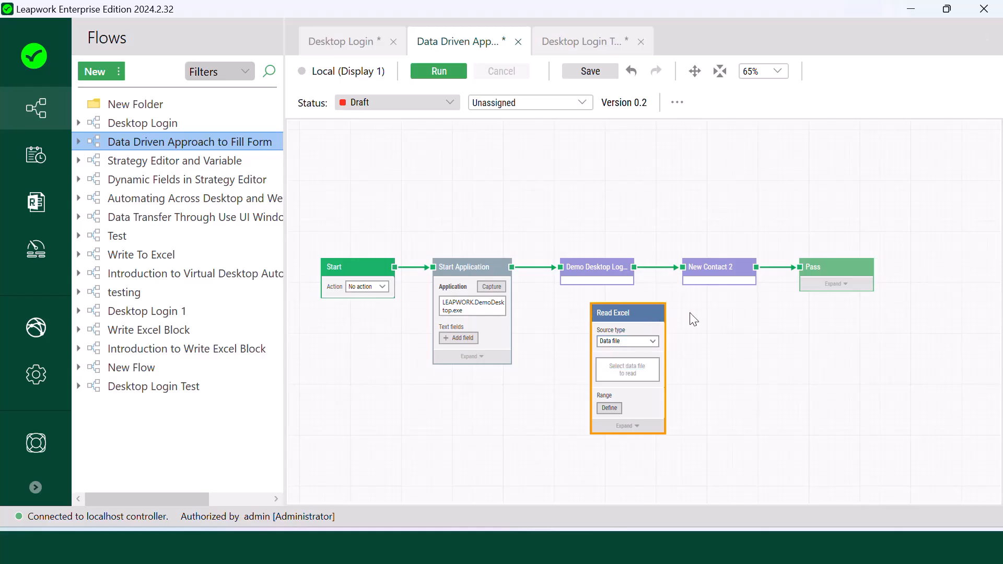
- Move Pass and New Contact 2 right to open a gap after Demo Desktop Login
click(840, 275)
drag(840, 274, 930, 276)
drag(706, 272, 770, 268)
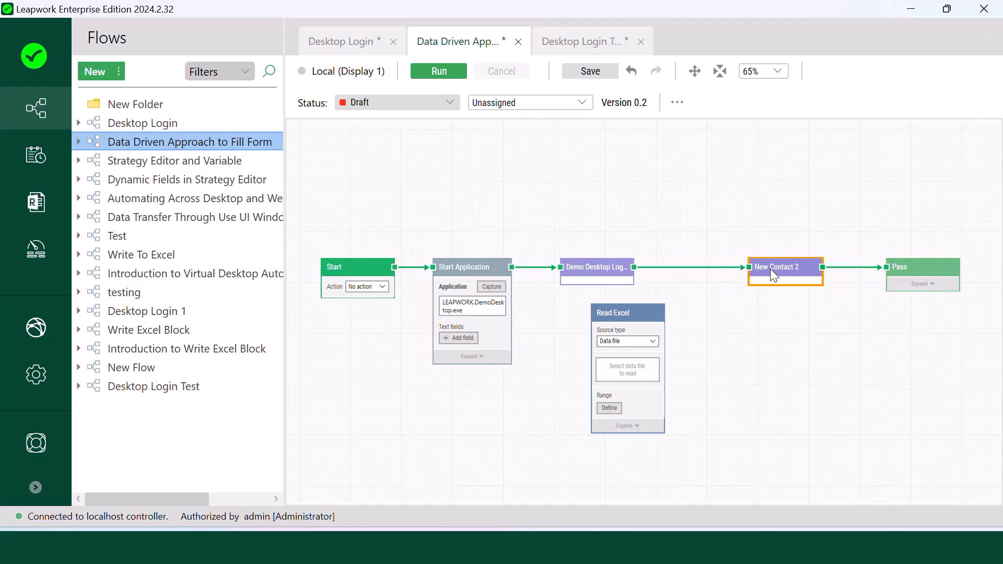
- Delete the Demo Desktop Login–New Contact 2 link and wire Read Excel into that gap
click(702, 268)
key(Delete)
drag(627, 311, 654, 267)
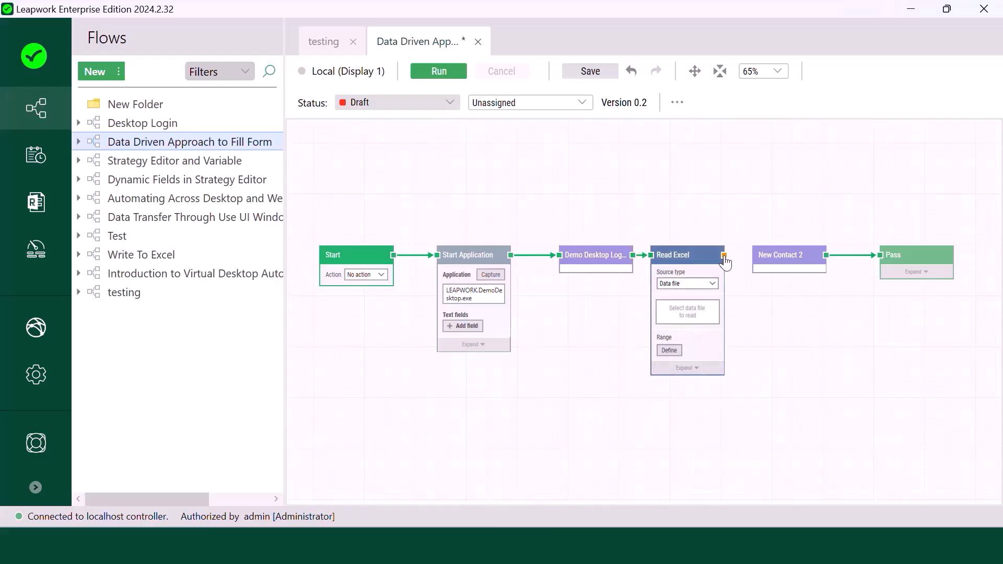
drag(724, 256, 752, 257)
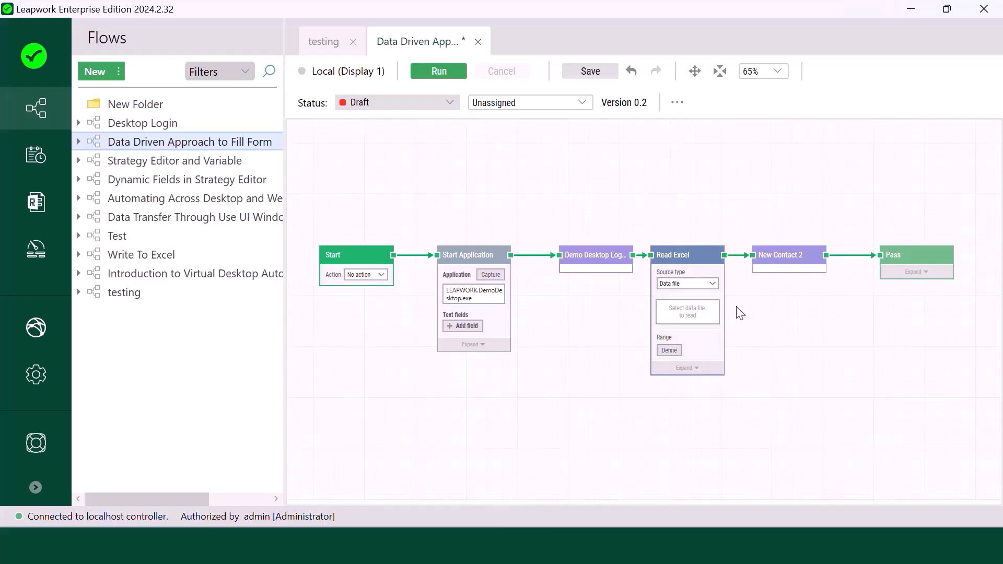
- Import the 'Demo App New Contact' Excel workbook as the Read Excel block's data file
click(688, 323)
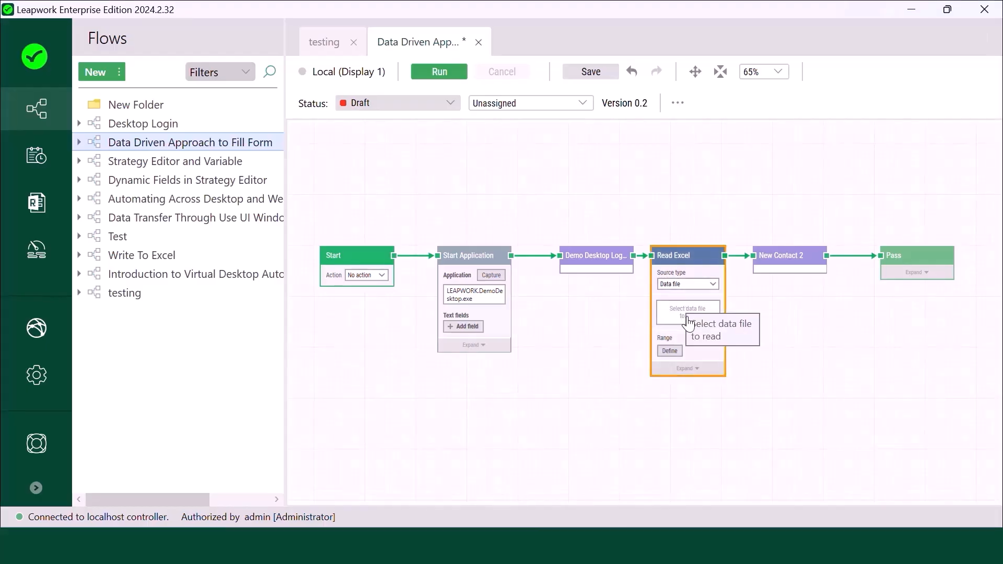
click(688, 319)
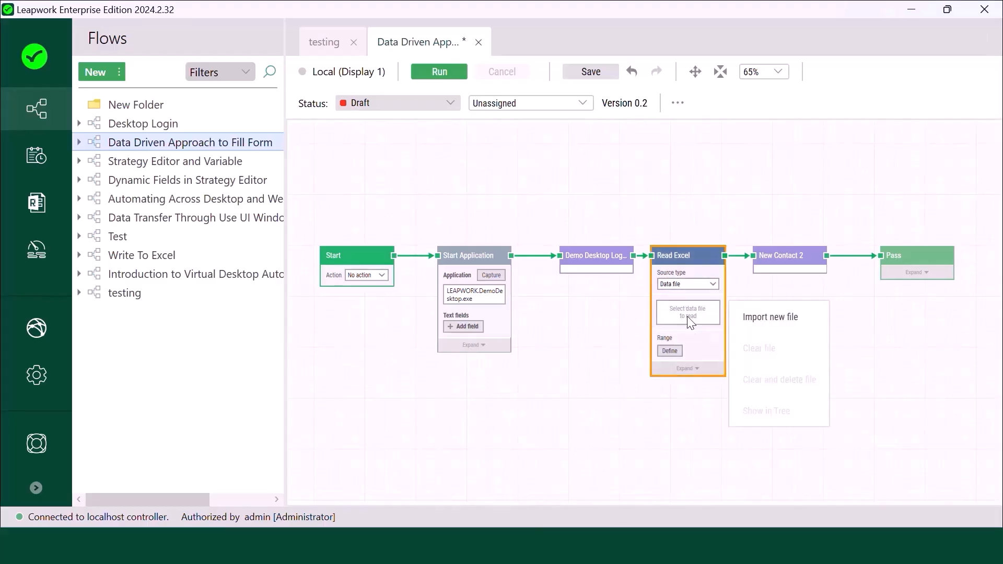
click(785, 318)
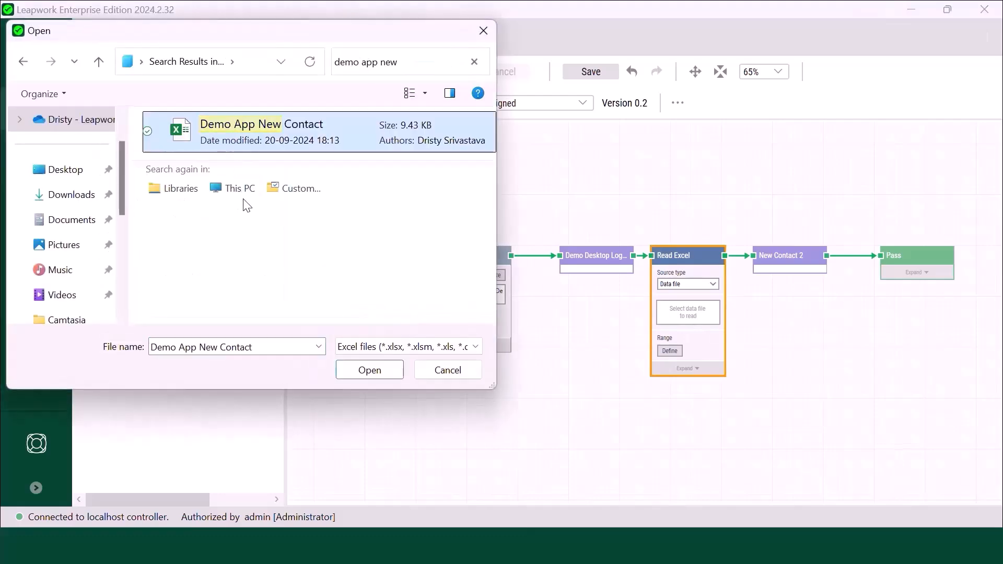
click(371, 370)
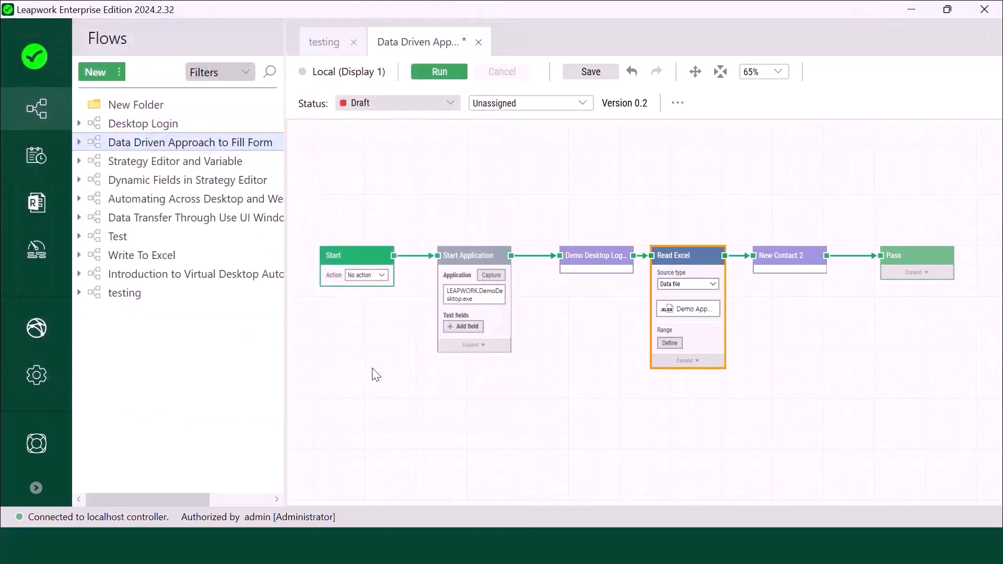
- Define Read Excel's range as A1:C3 on Sheet1, with the first row as headers, and save
click(670, 344)
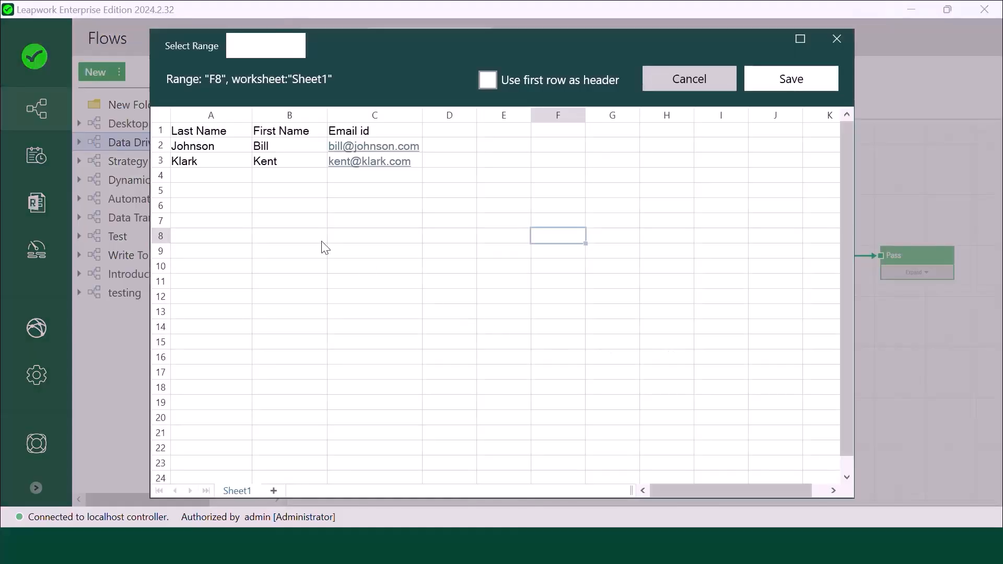
drag(184, 133, 344, 176)
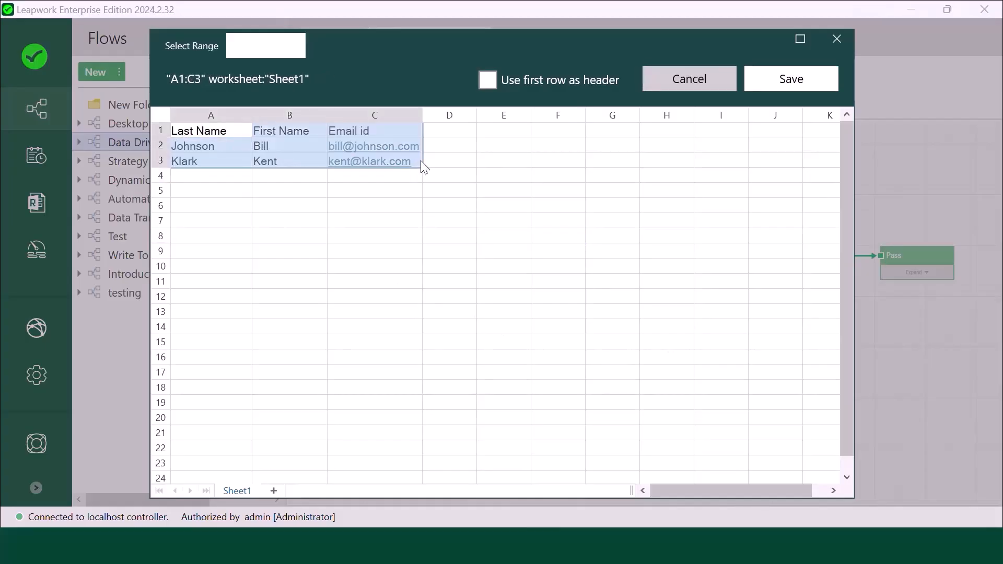
click(487, 83)
click(790, 84)
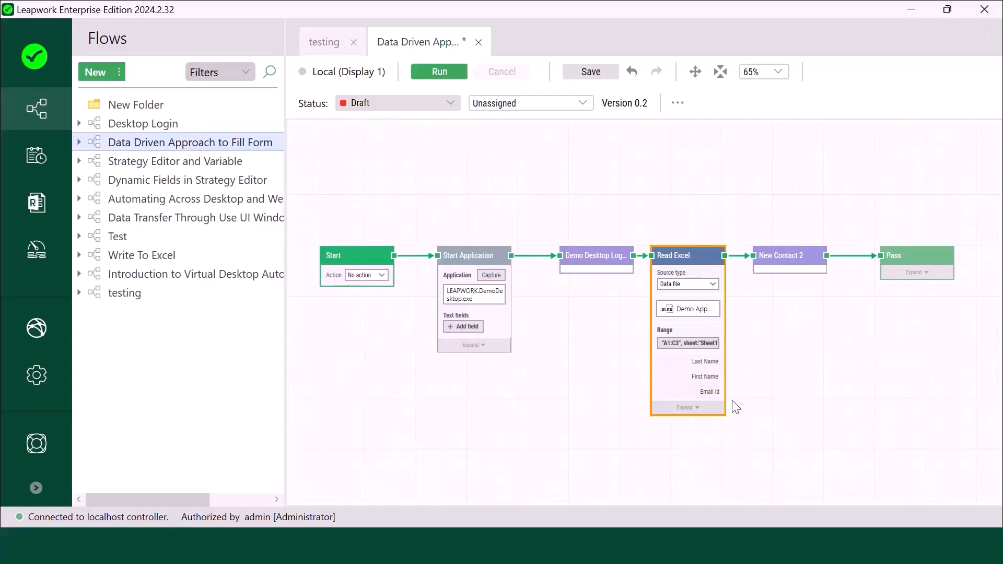
- Open the New Contact 2 sub-flow in its own tab and zoom the canvas out to 50%
click(784, 260)
right_click(784, 259)
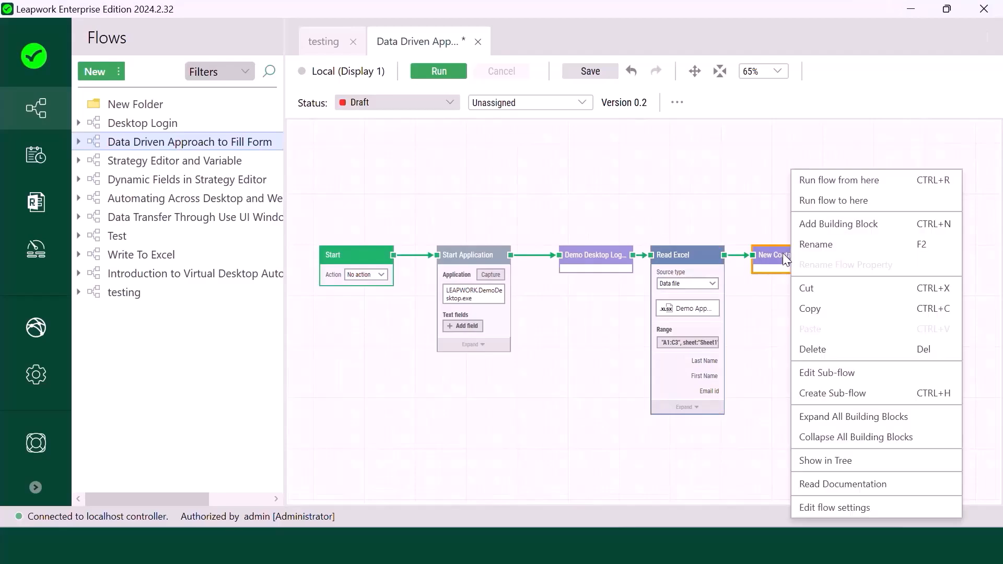
click(831, 373)
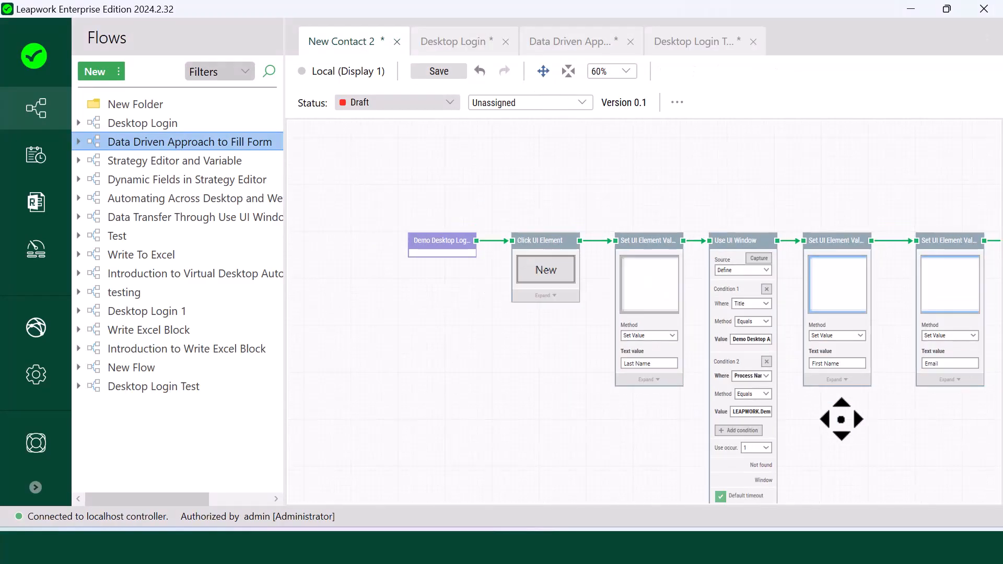
scroll(837, 418, down, 1)
scroll(759, 382, down, 1)
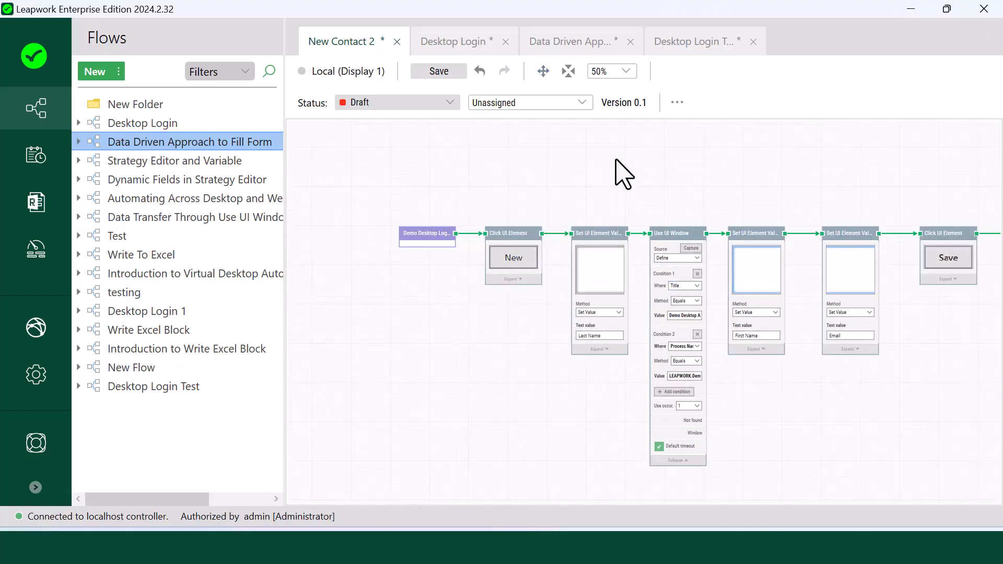
- Pan left to reveal the Pass block, then review the Last Name, First Name, Email and Use UI Window blocks
click(543, 71)
drag(896, 435, 813, 433)
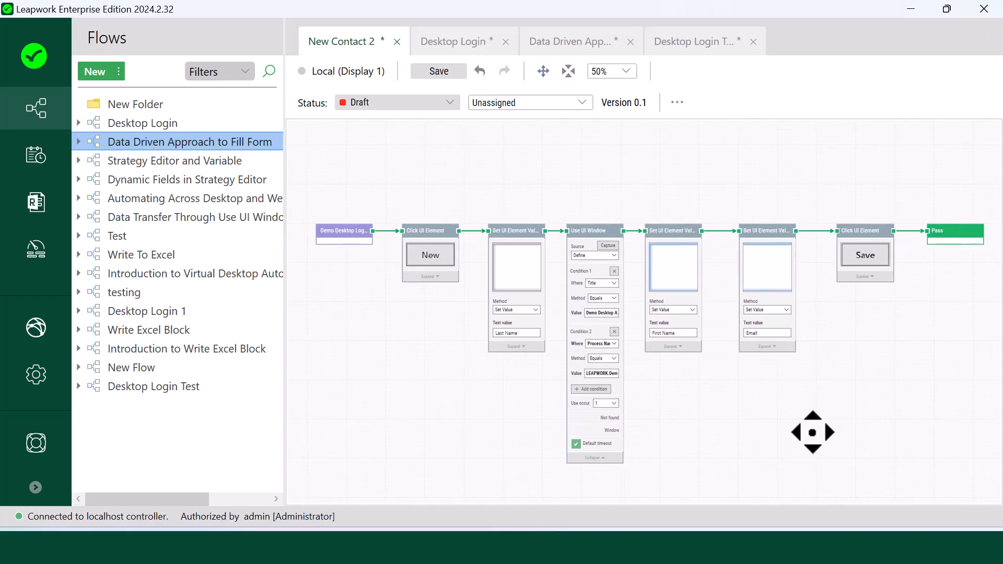
click(528, 260)
click(679, 250)
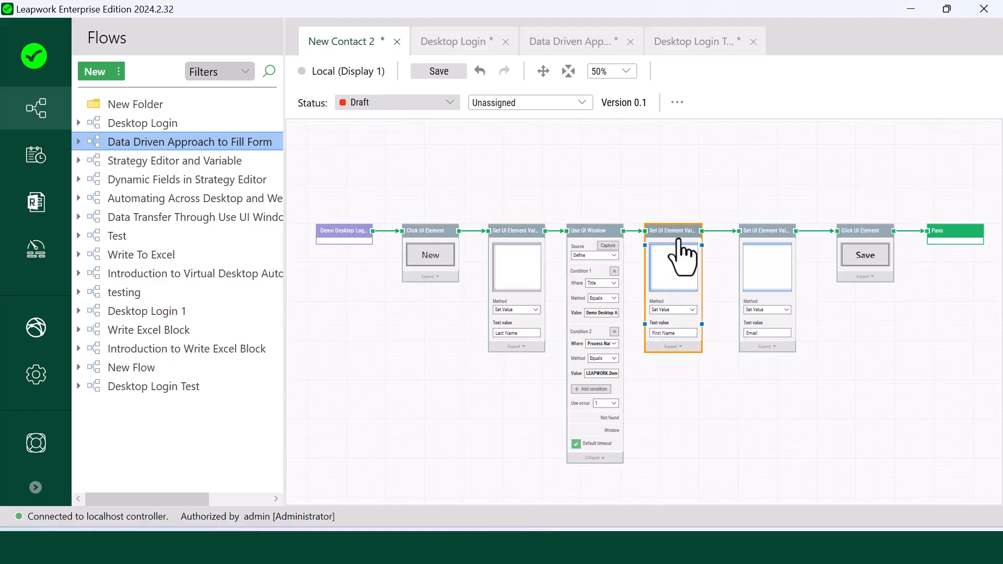
click(771, 254)
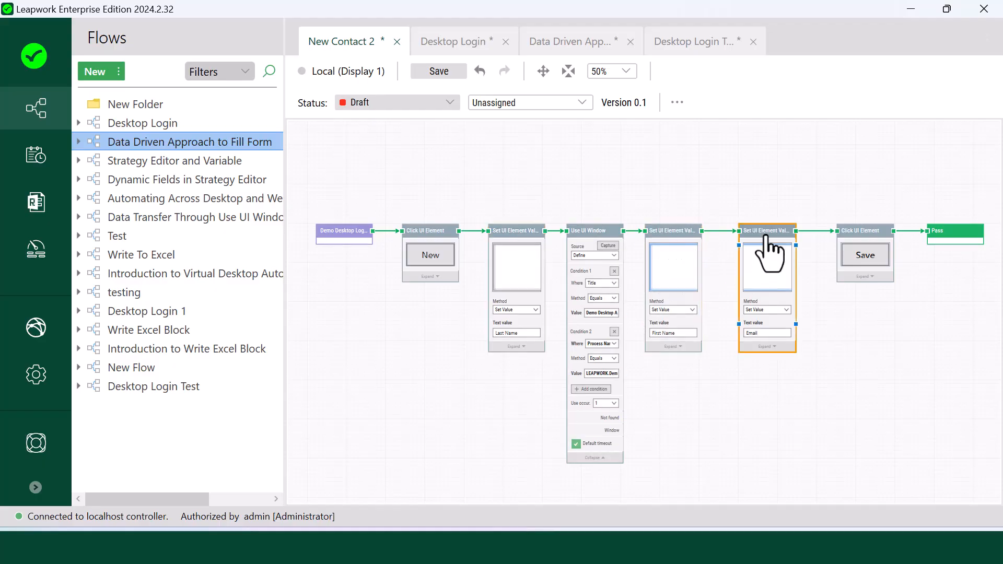
click(493, 397)
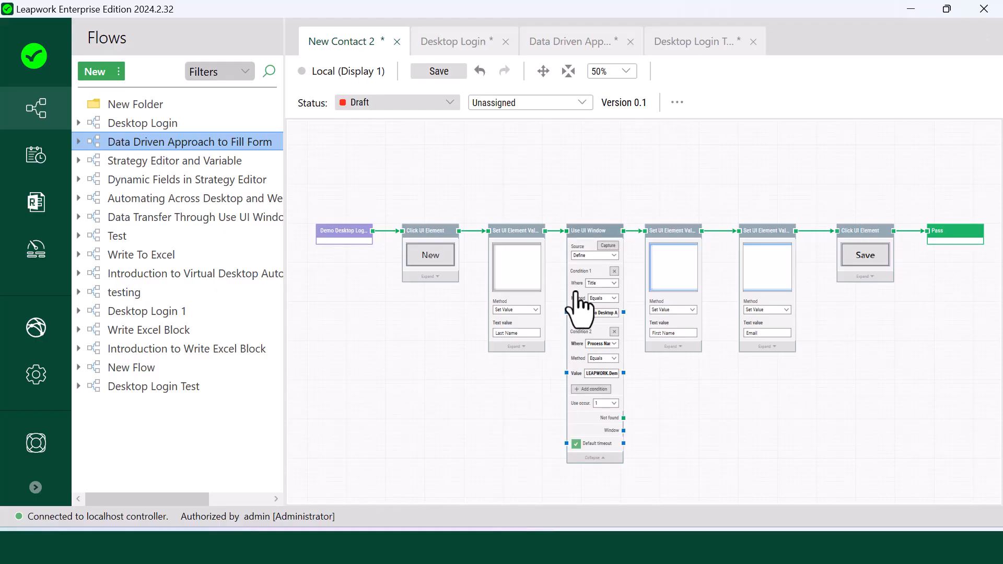
click(585, 242)
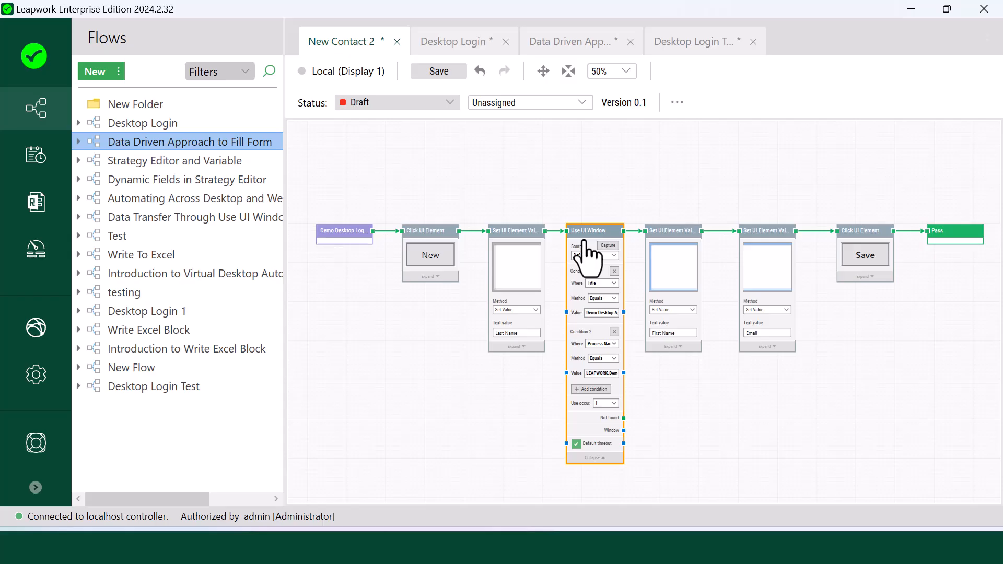
- Add a Value Input titled 'Last Name' and wire it into the Last Name block's text value
right_click(476, 166)
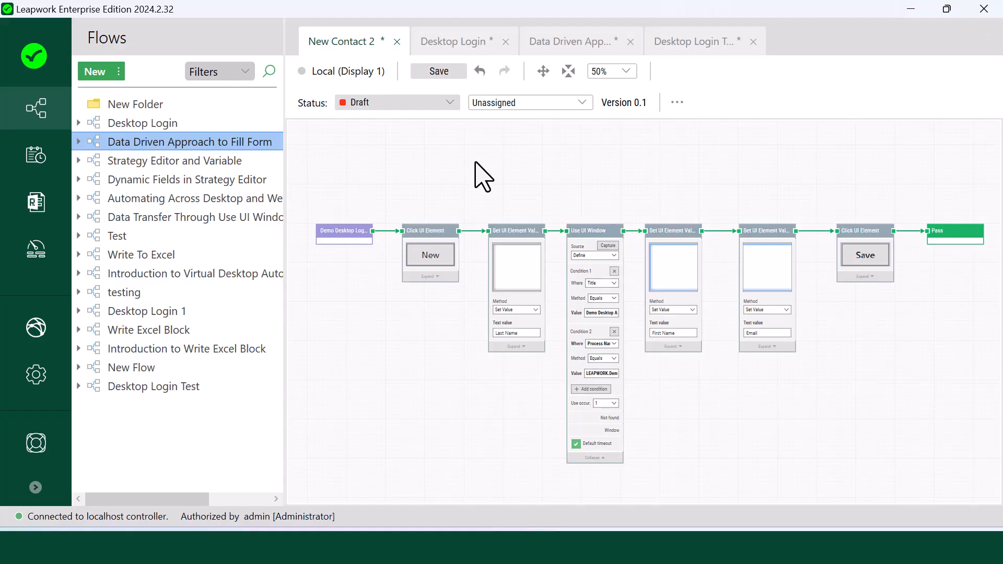
click(491, 181)
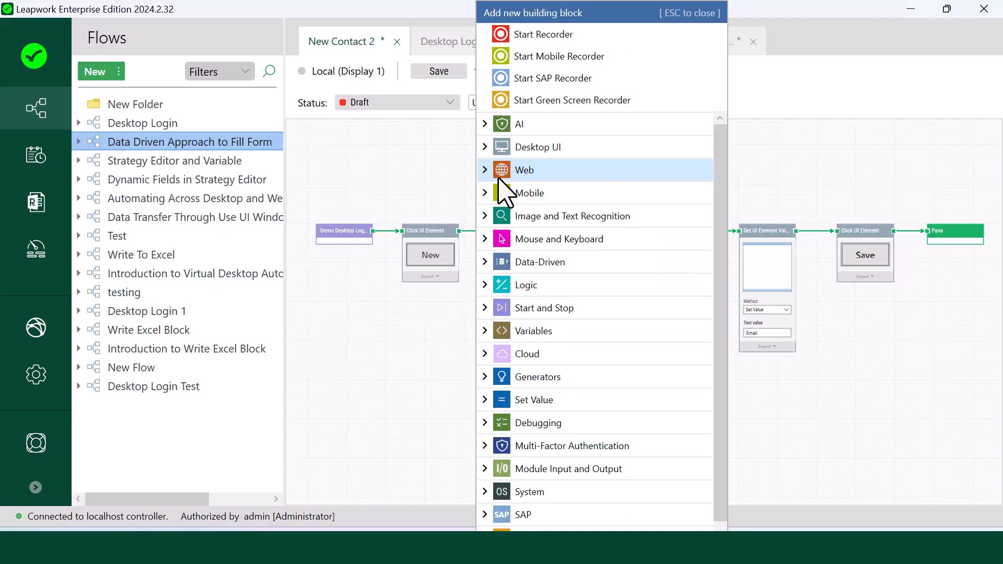
text(Value in)
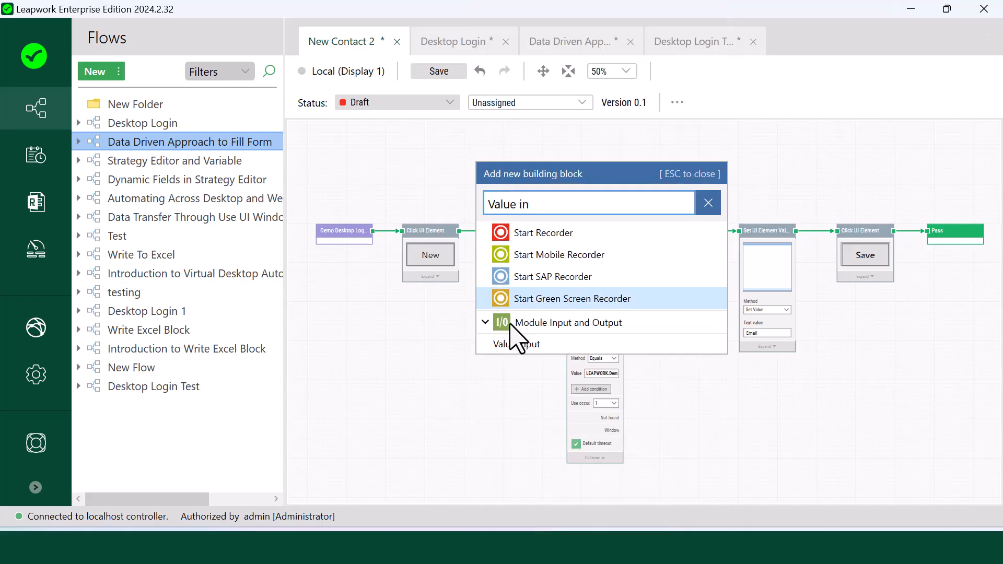
click(528, 345)
drag(520, 179, 459, 403)
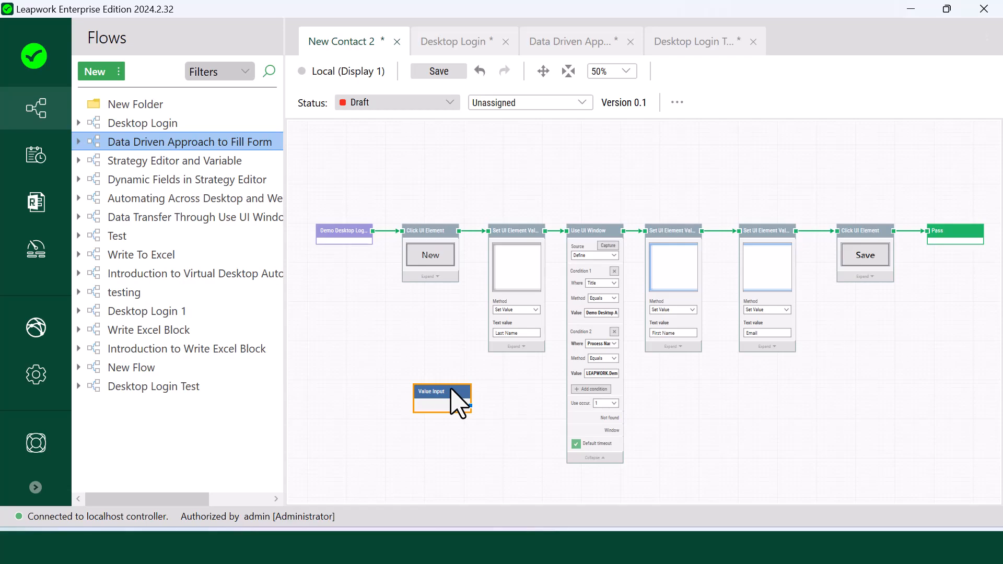
double_click(452, 391)
text(Last Name)
click(438, 441)
click(472, 409)
drag(472, 406, 493, 333)
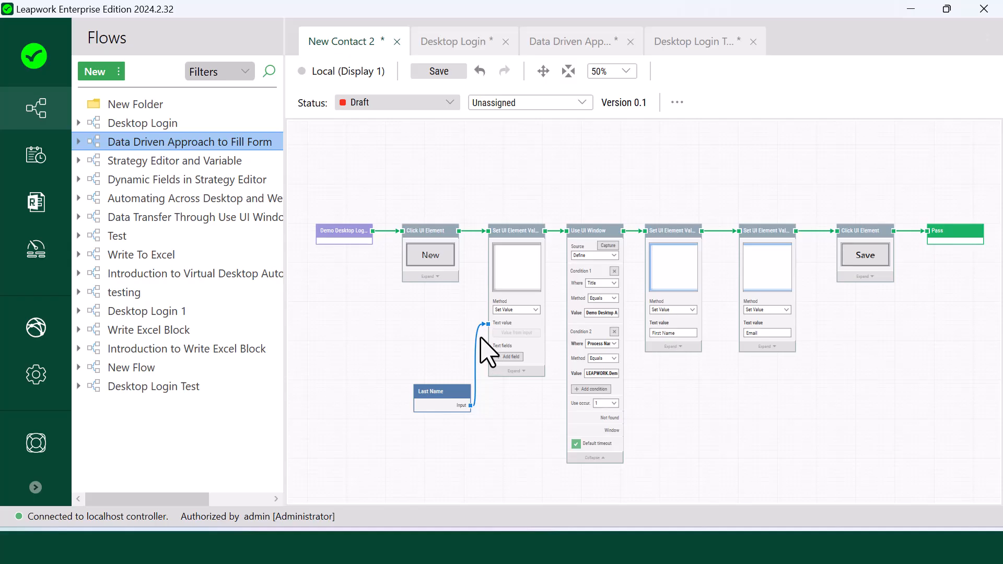
- Add another Value Input block and connect it to the First Name block's text value
click(677, 246)
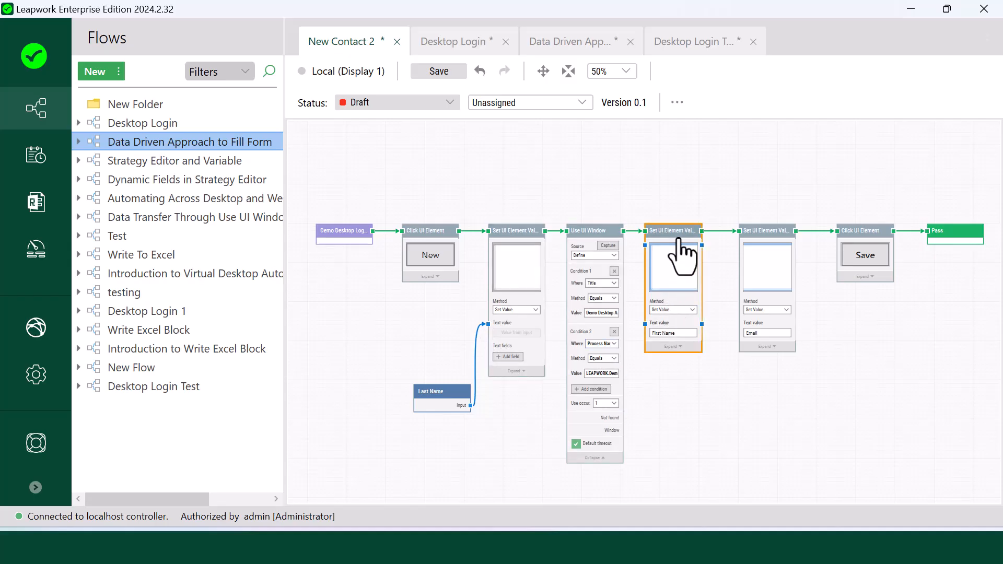
click(636, 372)
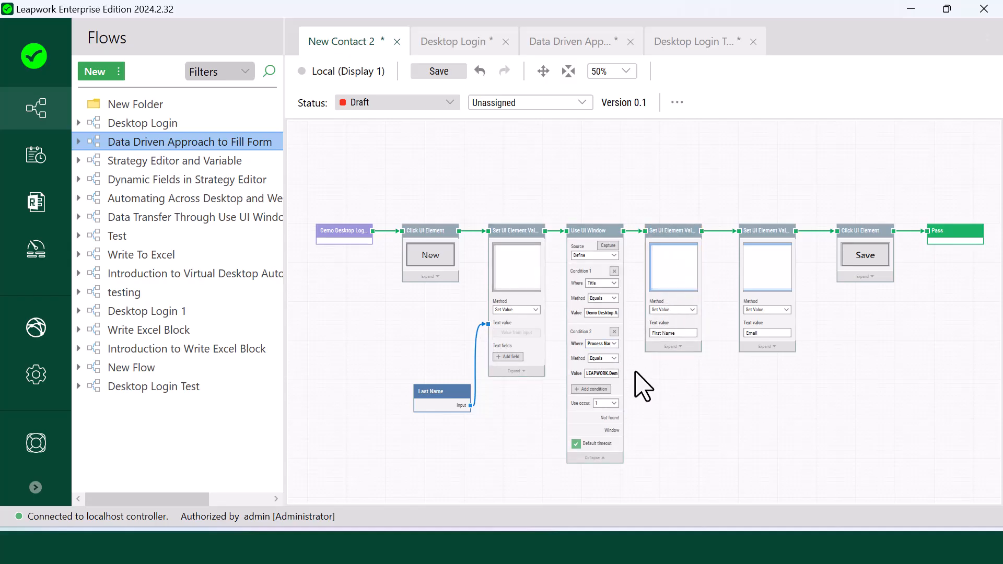
right_click(635, 371)
click(682, 156)
text(Value input)
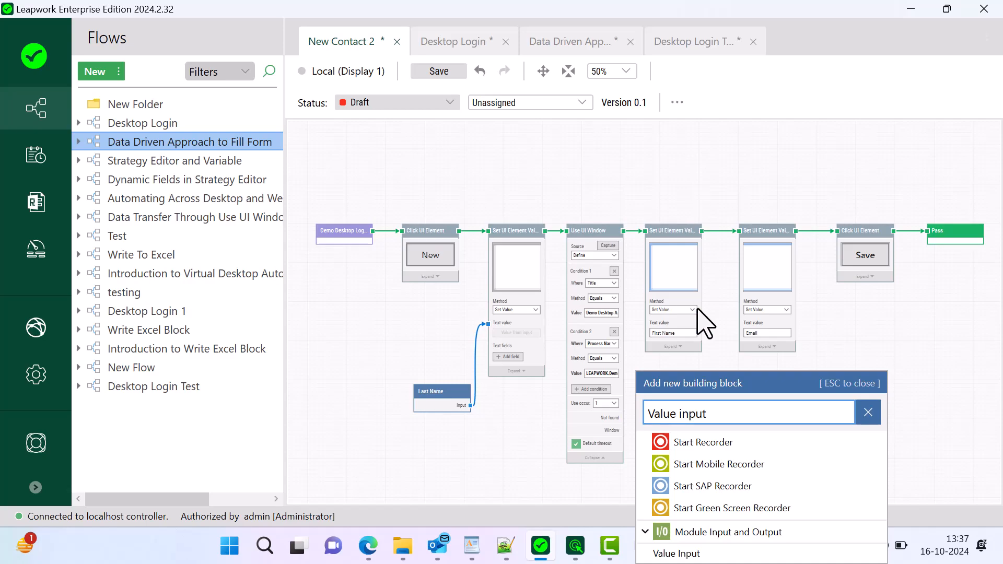
click(679, 552)
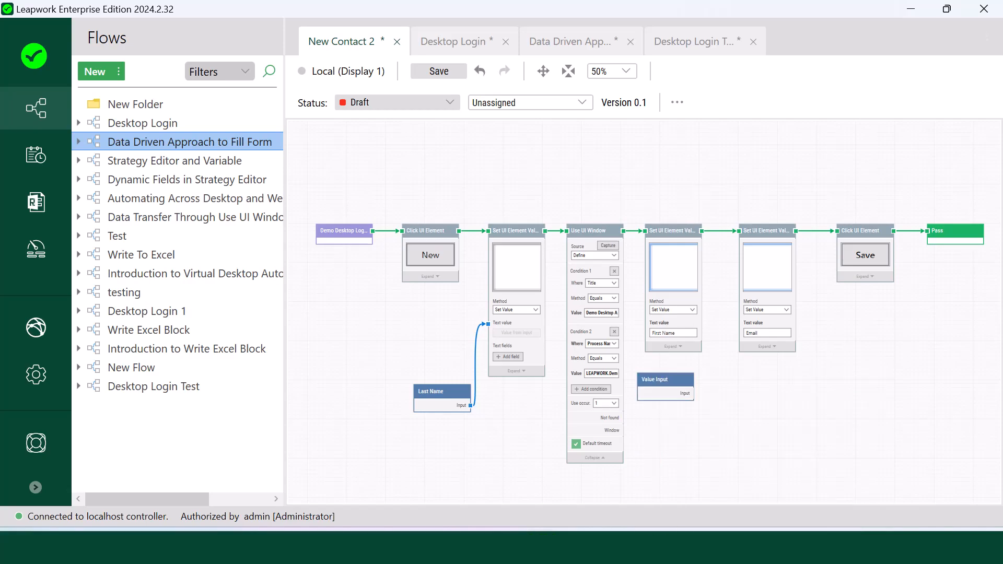
click(664, 397)
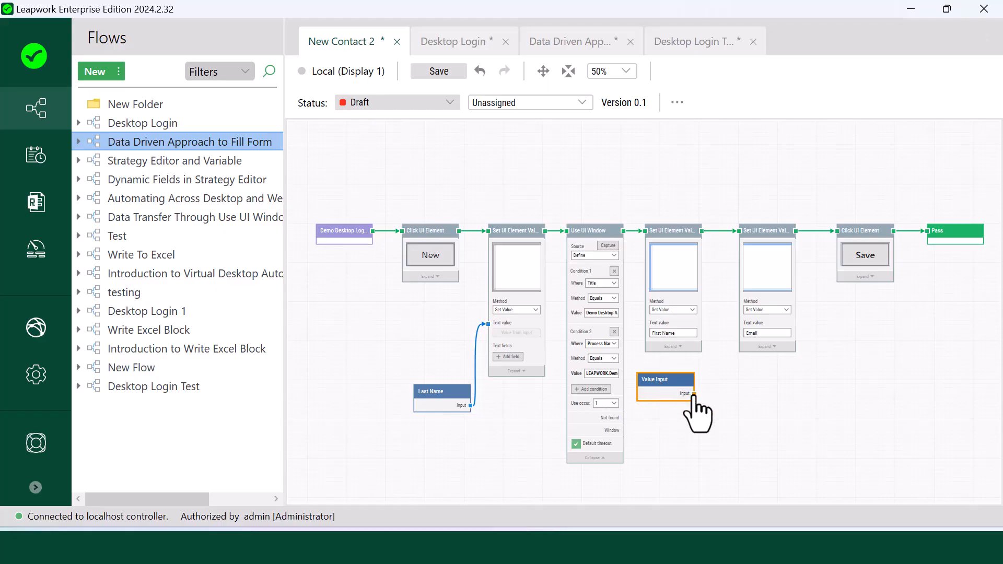
drag(693, 394, 647, 325)
- Rearrange the Email, First Name and Use UI Window blocks, and title the new input 'First Name'
drag(664, 389, 673, 421)
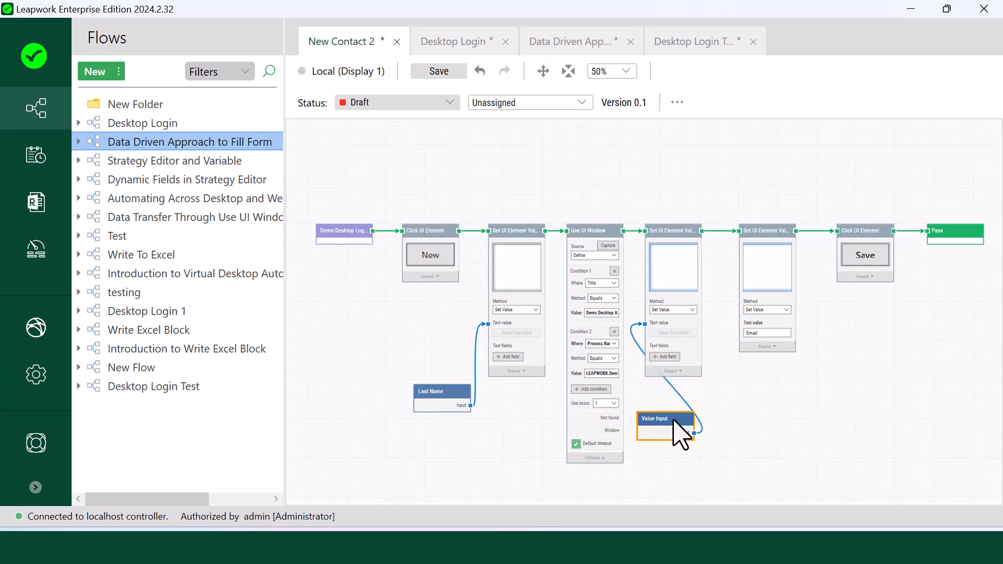
mouse_move(760, 230)
mouse_down()
mouse_move(789, 230)
mouse_move(779, 229)
mouse_up()
mouse_move(674, 239)
mouse_down()
mouse_move(699, 240)
mouse_move(689, 238)
mouse_up()
drag(663, 433, 625, 452)
click(584, 460)
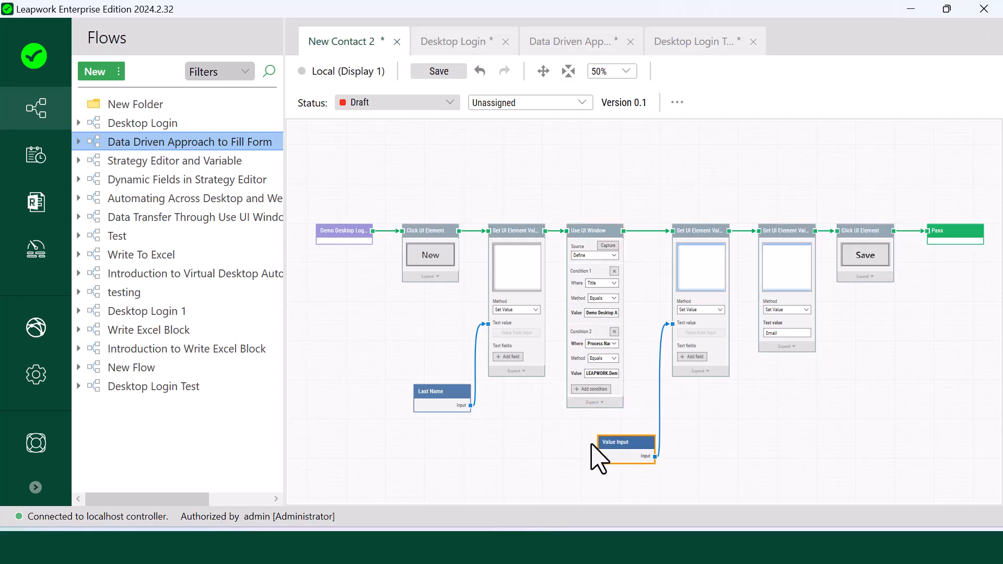
double_click(615, 442)
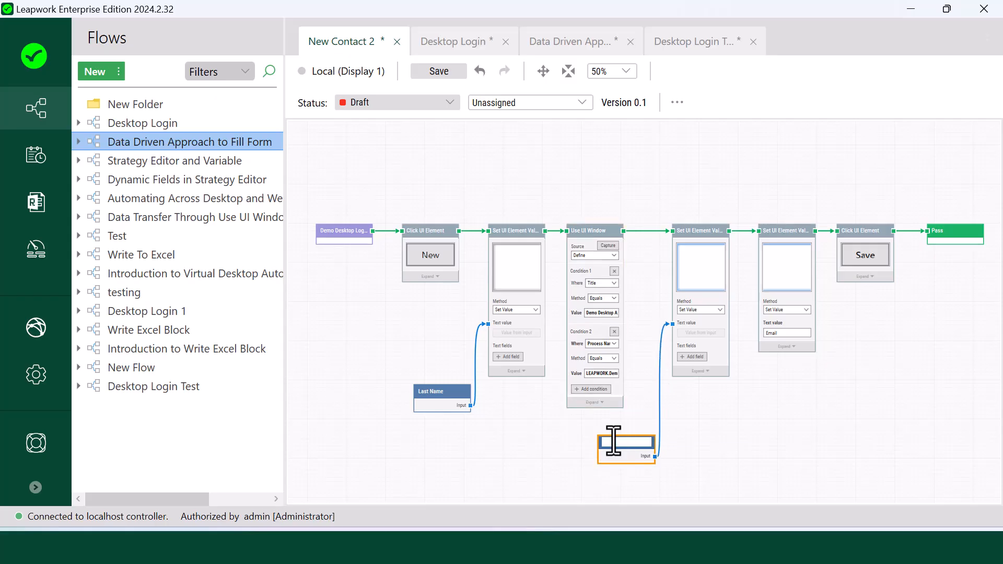
text(First Name)
click(622, 456)
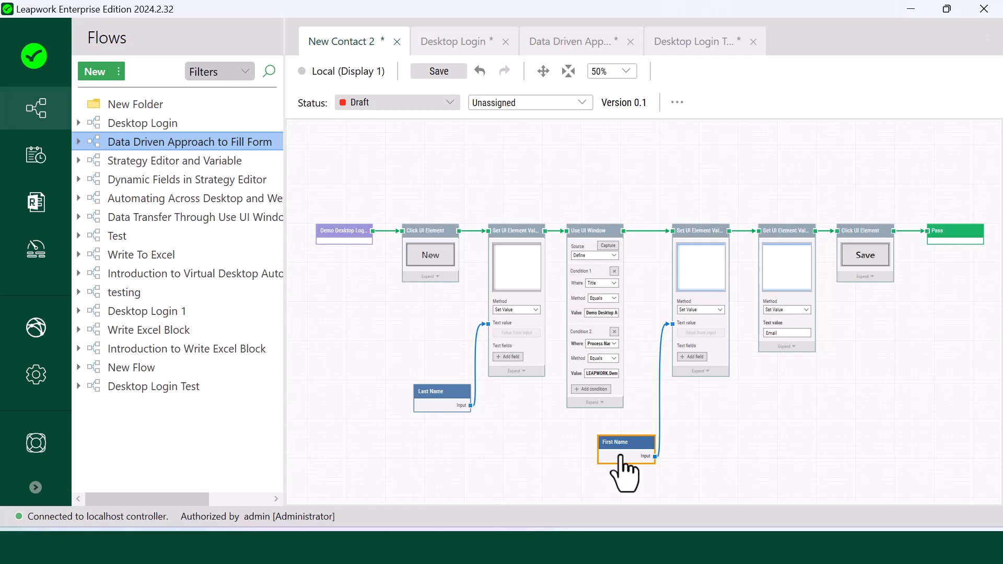
- Add a third Value Input block titled 'Email Id'
click(731, 403)
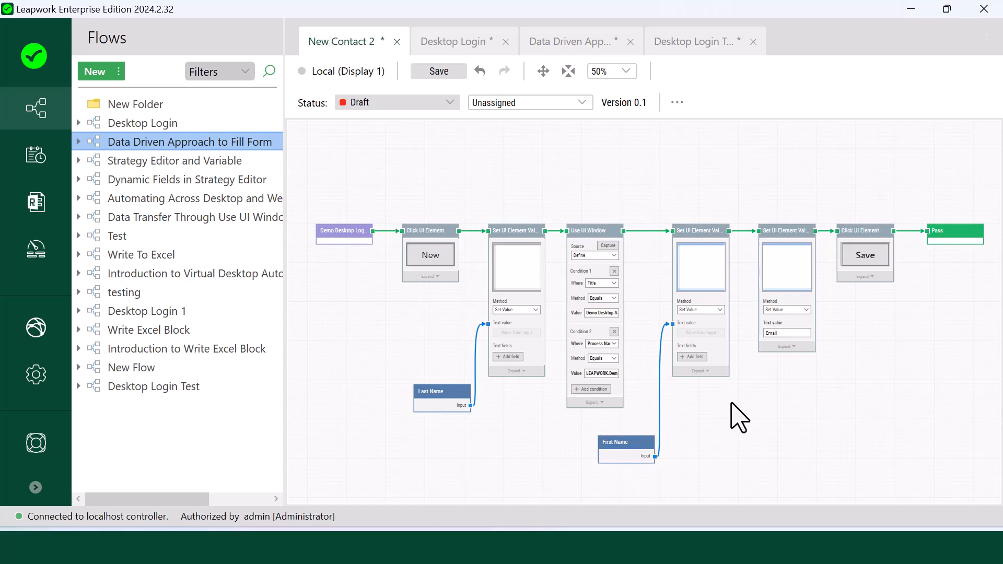
right_click(731, 402)
click(782, 190)
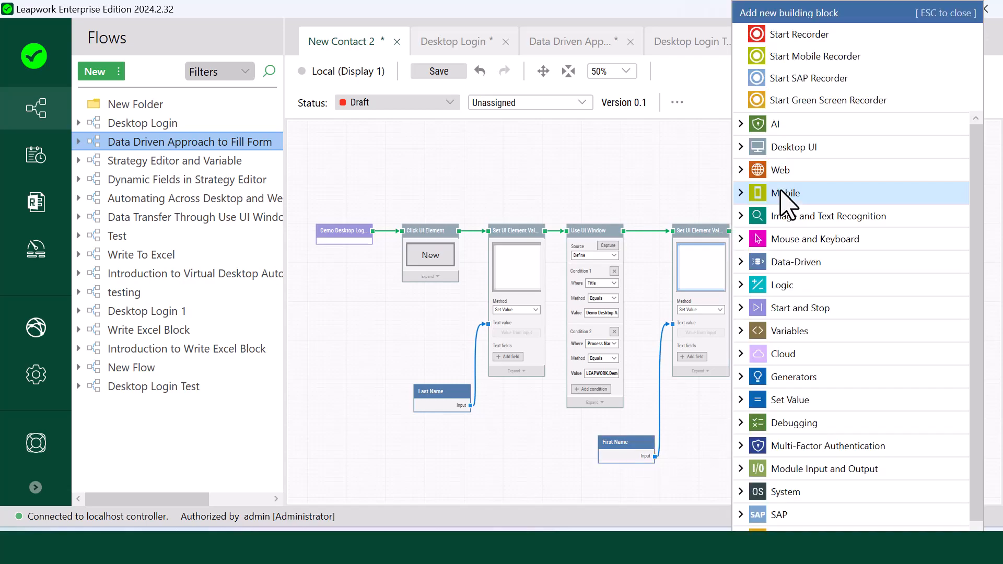
text(Valu)
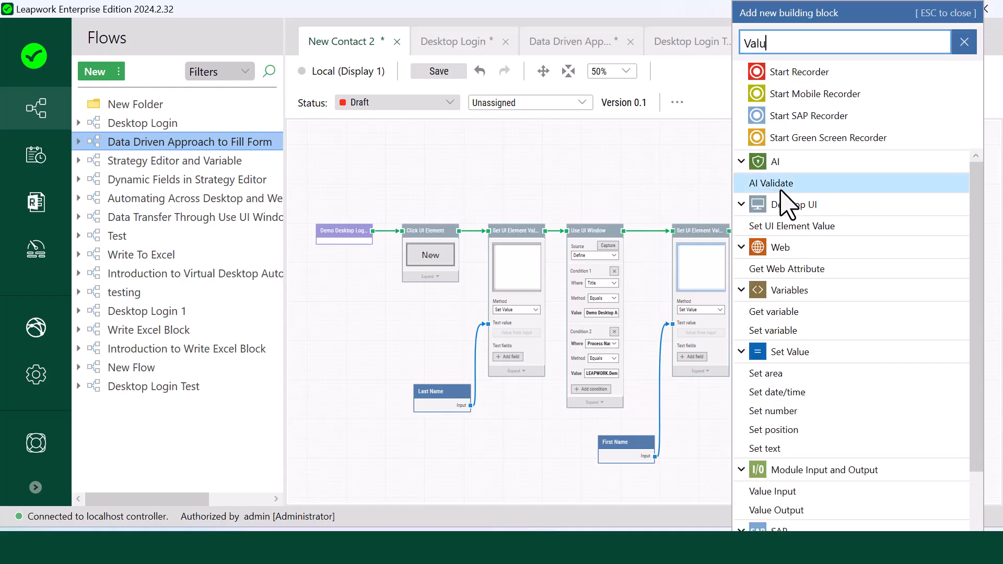
text(e in)
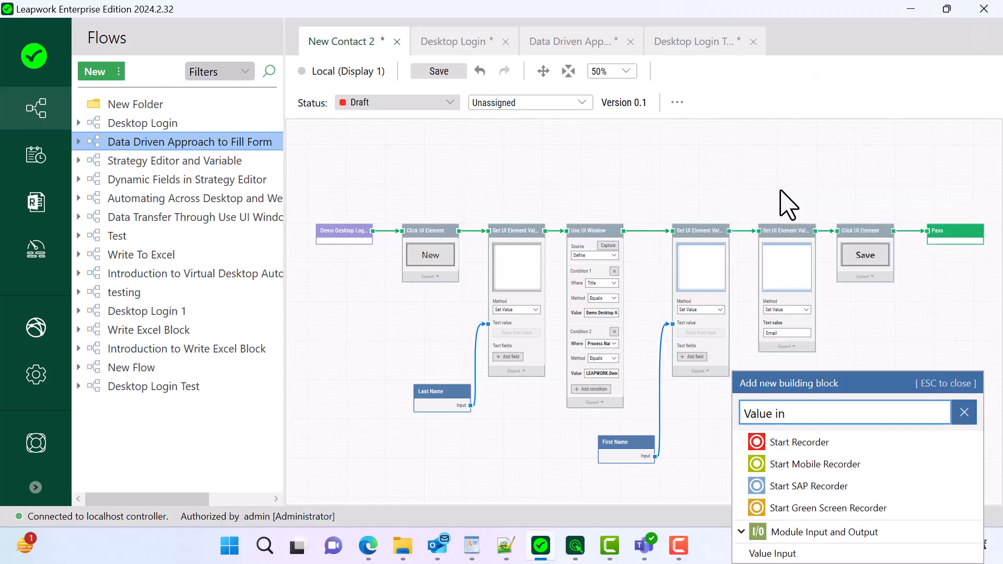
click(804, 553)
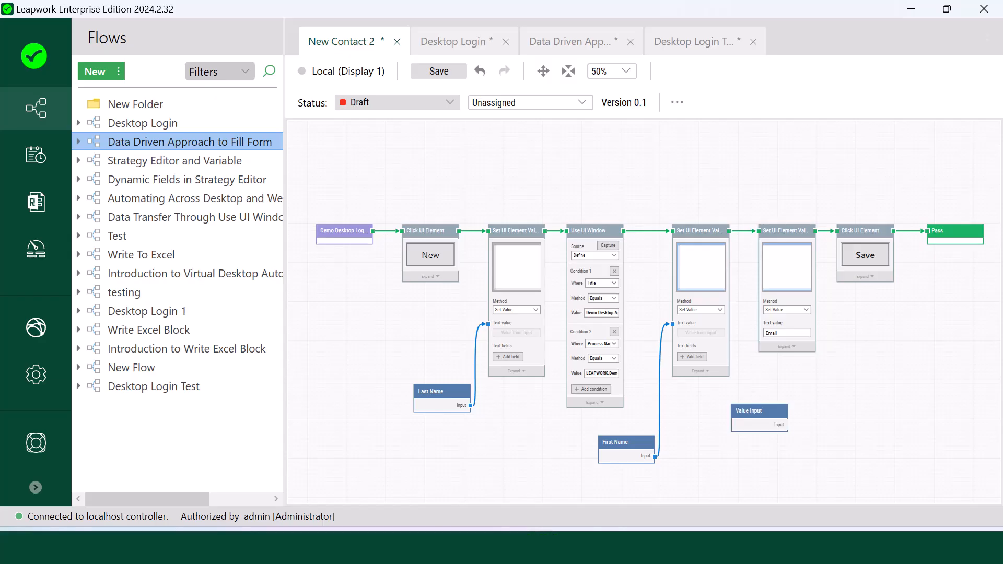
click(752, 412)
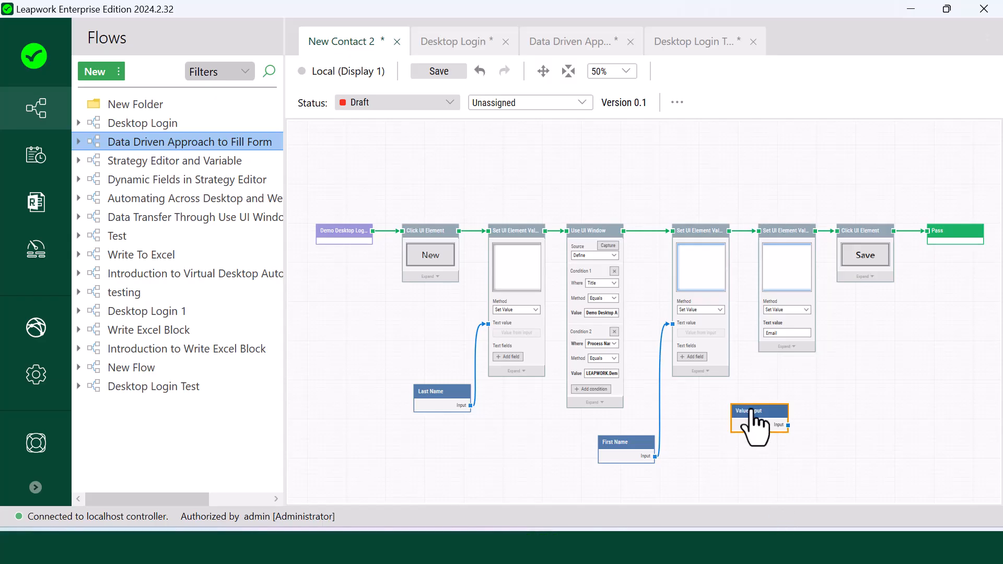
double_click(770, 411)
text(Email Id)
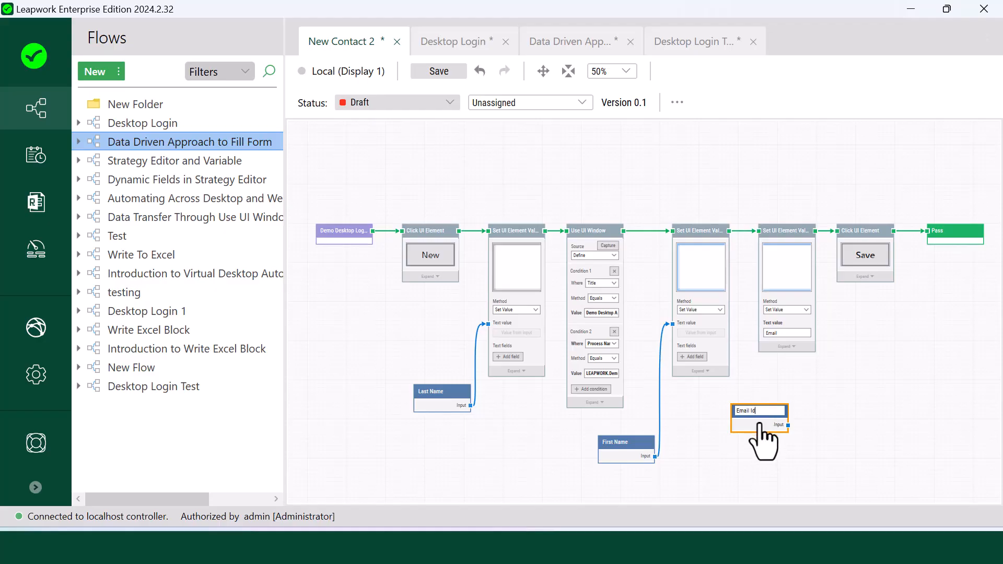
click(760, 425)
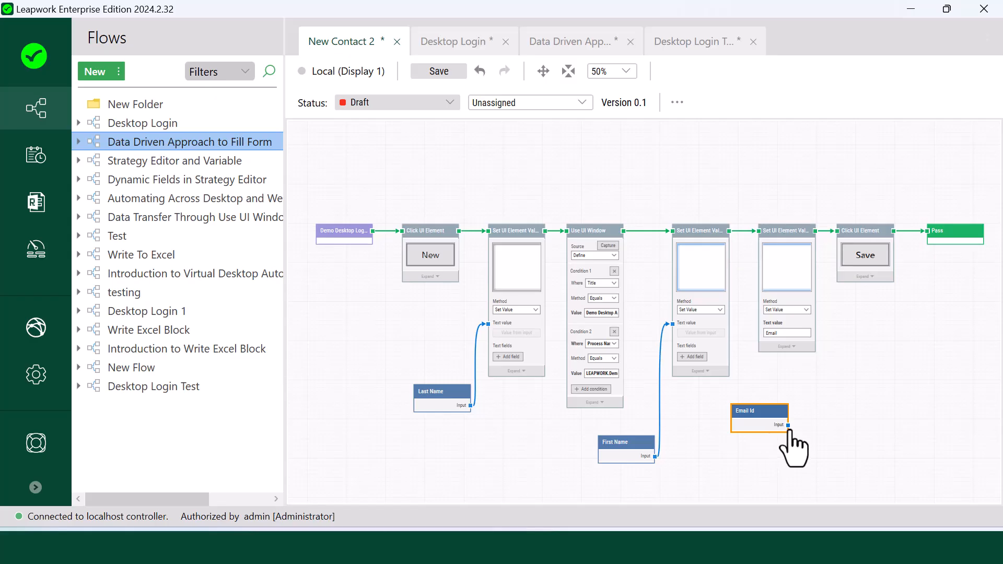
- Wire Email Id into the Email block's text value, then select the login and Pass blocks
drag(788, 425, 758, 324)
drag(772, 419, 732, 429)
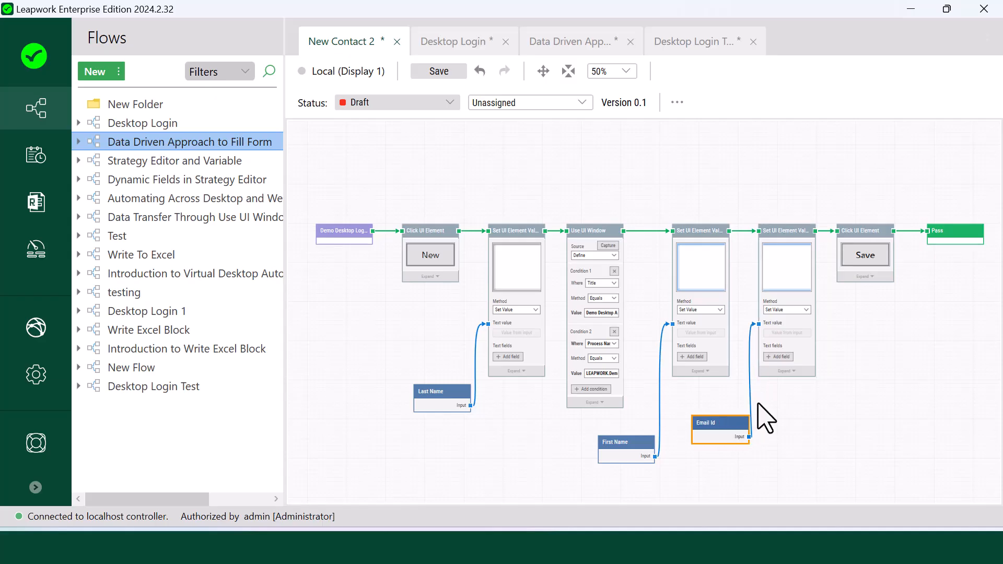
click(347, 236)
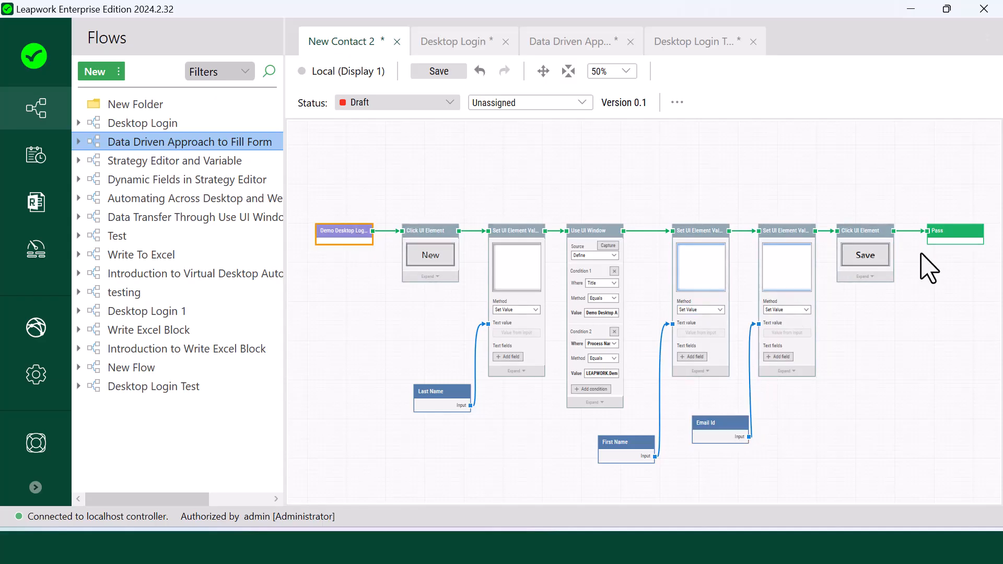
click(946, 239)
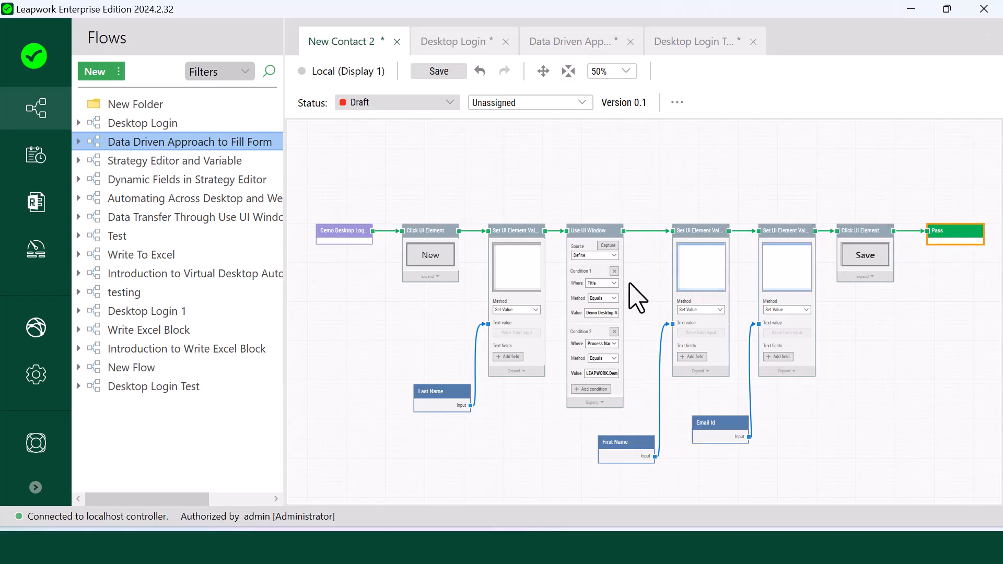
- Replace the Demo Desktop Login block with an Execution Input block at the flow's start
key(ctrl+x)
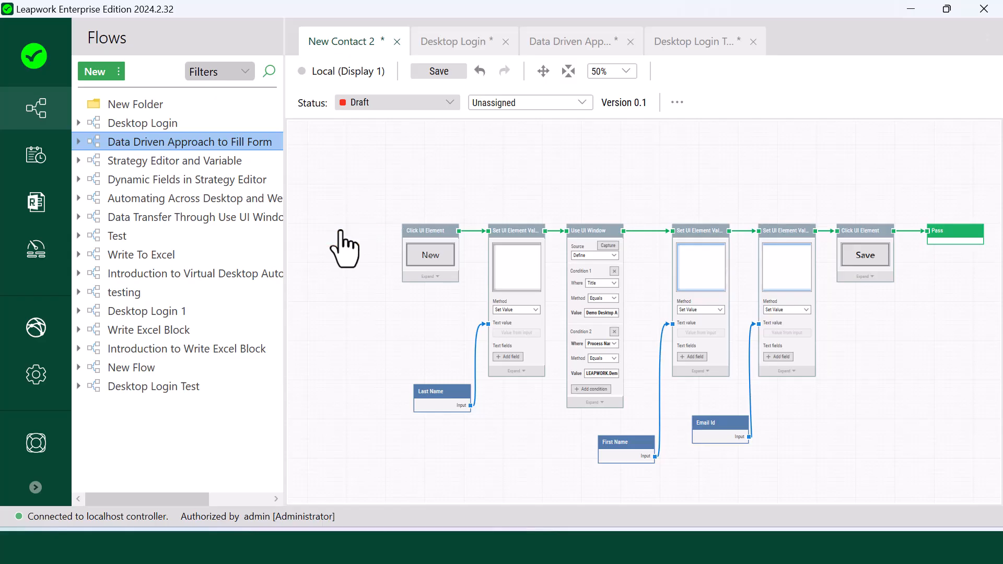
right_click(349, 239)
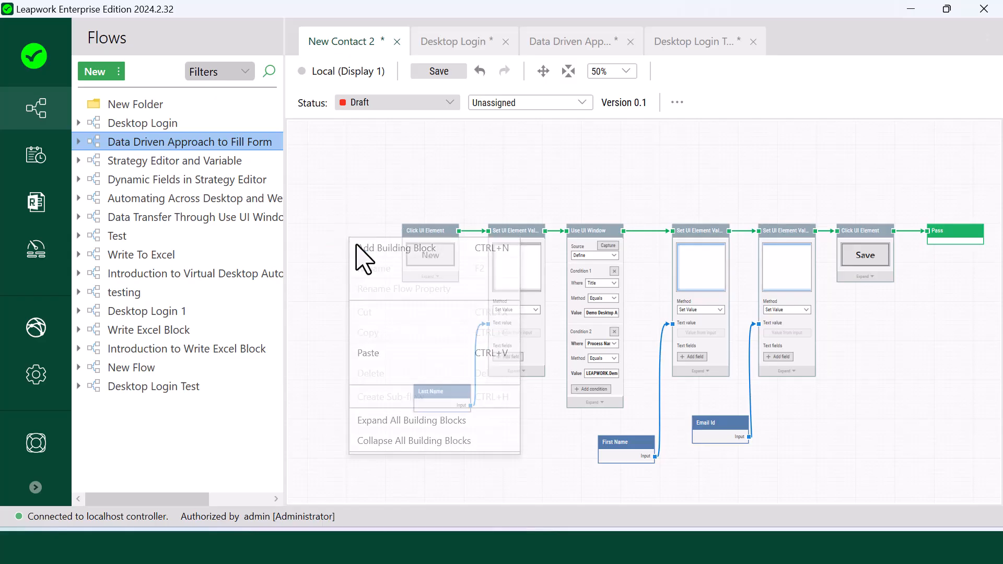
click(357, 247)
text(Execution)
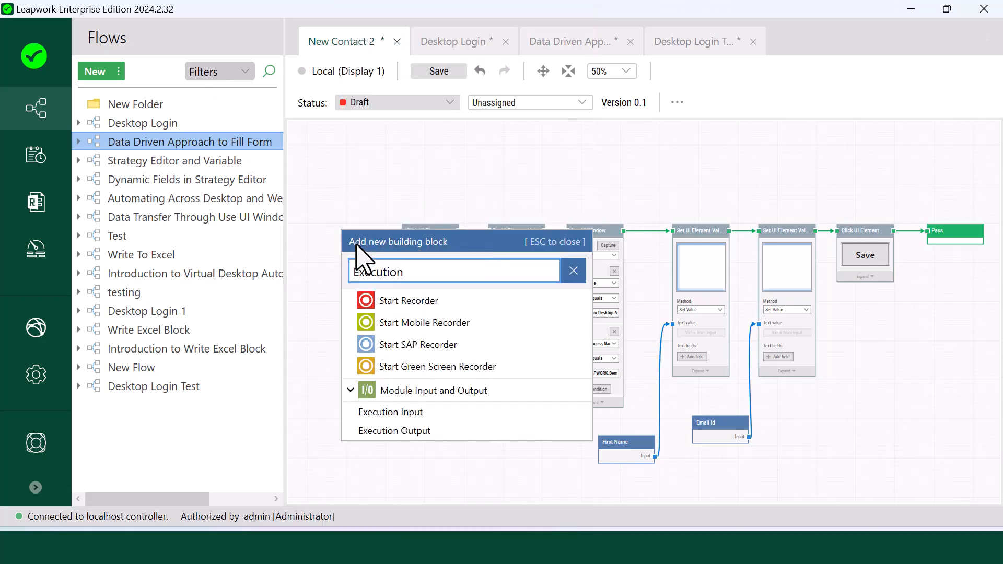
click(402, 412)
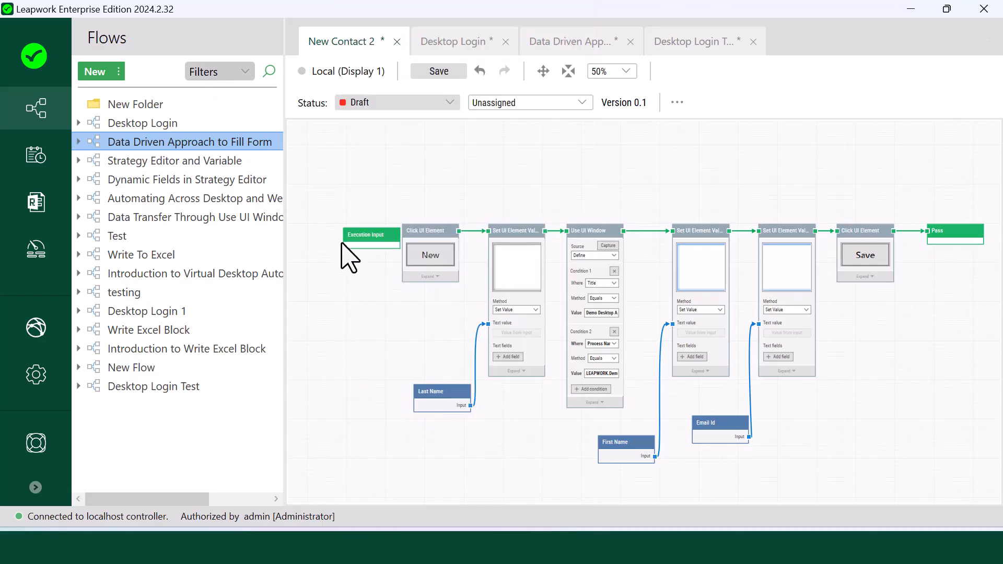
drag(345, 238, 414, 253)
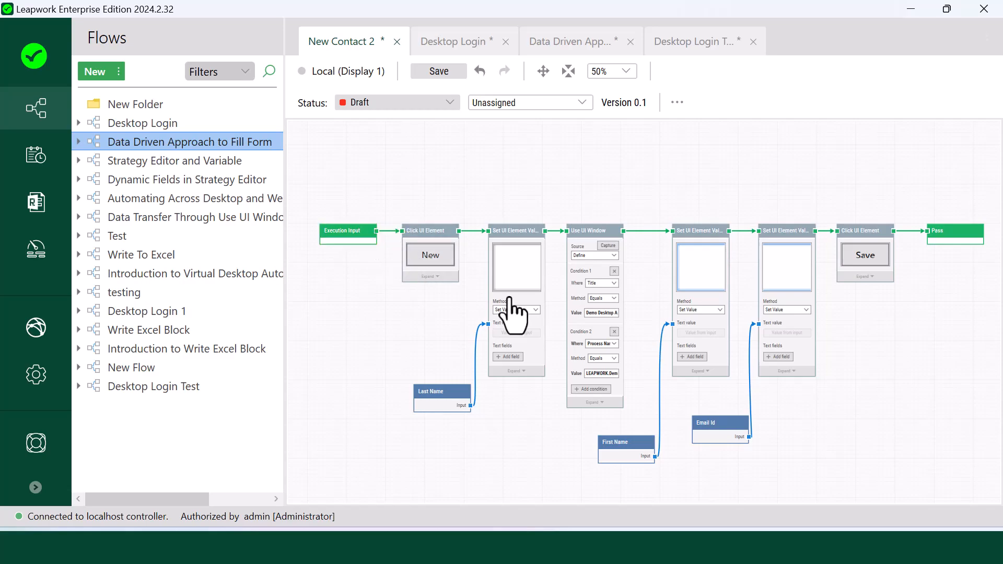
- Replace the Pass block with an Execution Output block after the final Save click
click(947, 240)
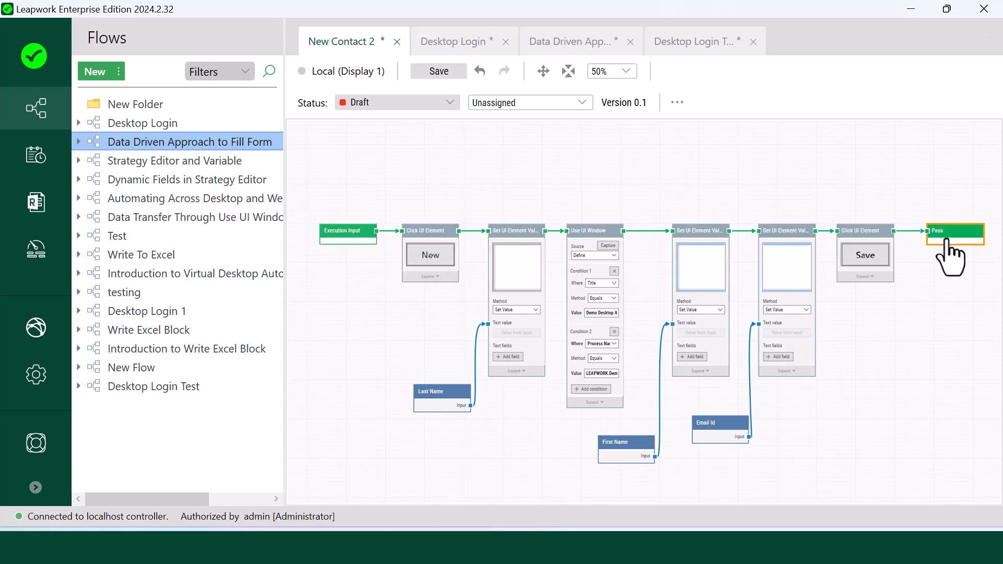
key(Delete)
drag(894, 231, 914, 236)
text(Exec)
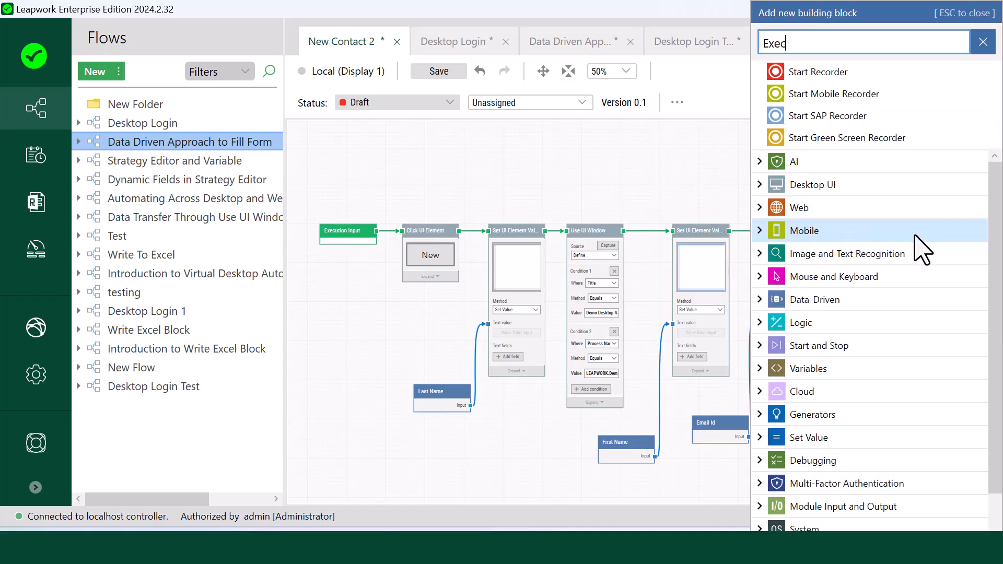
text(u)
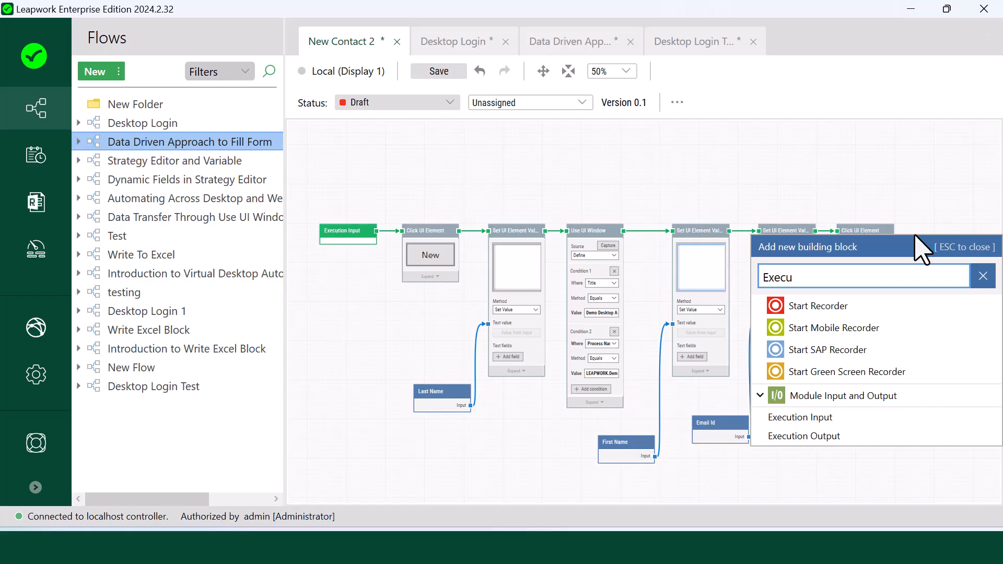
click(825, 437)
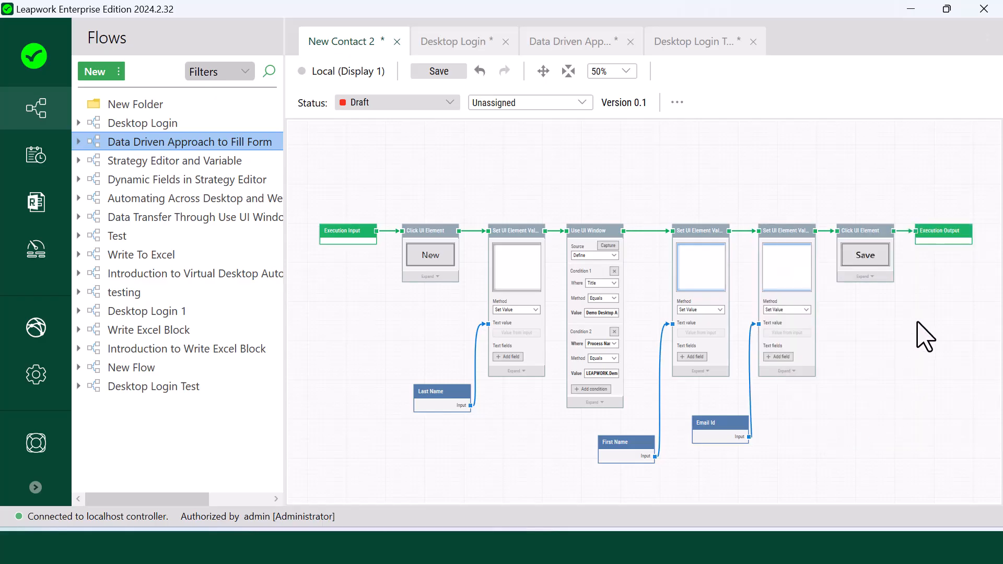
click(948, 233)
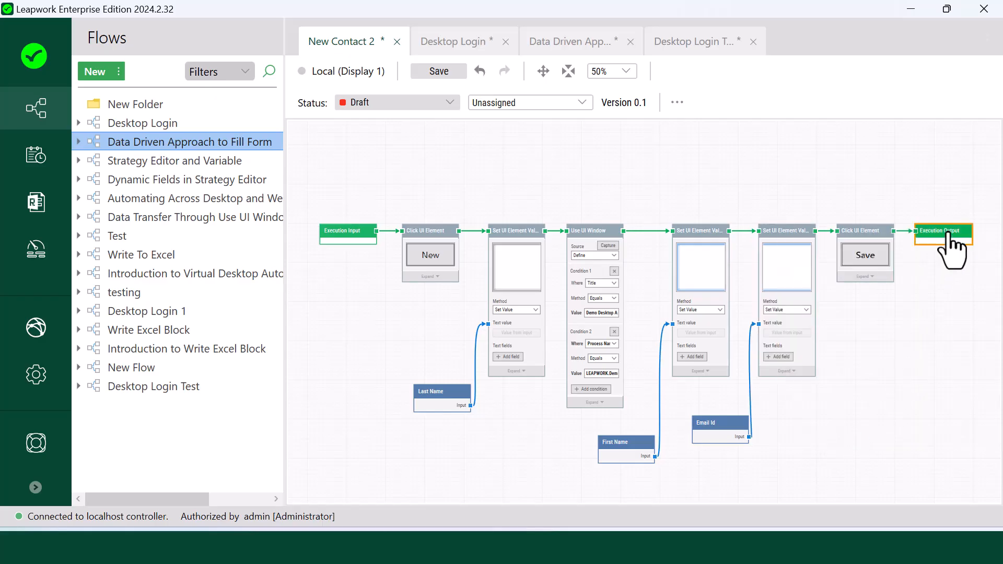
- Save New Contact 2 as version 0.2 with the comment 'The Value Input Blocks Added'
click(453, 72)
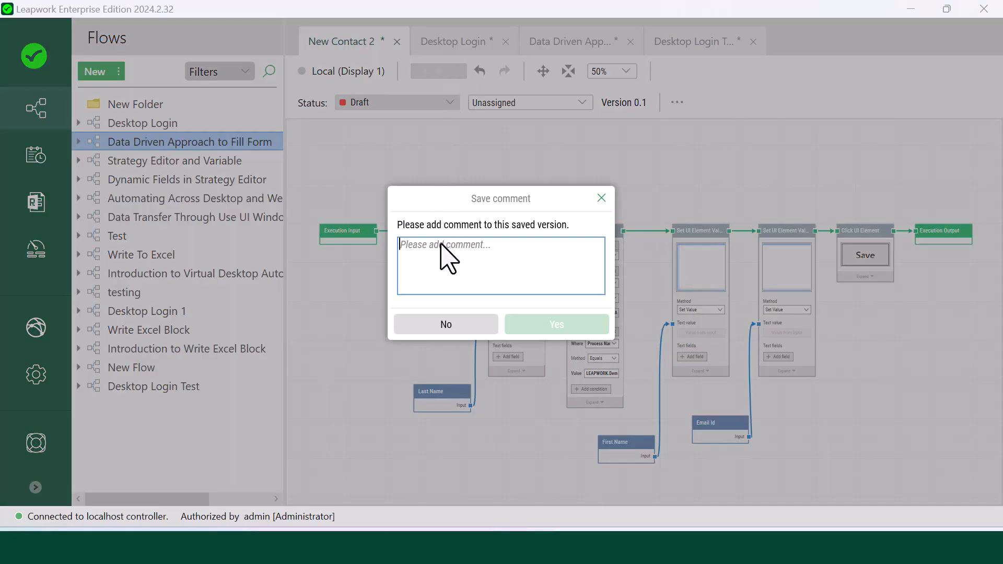
text(The )
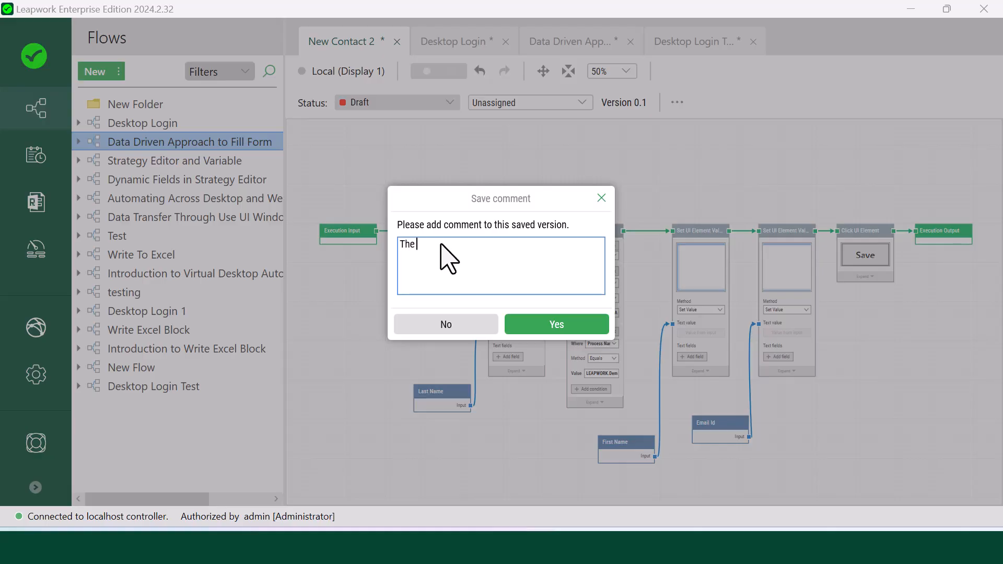
text(Value Input Blocks Added)
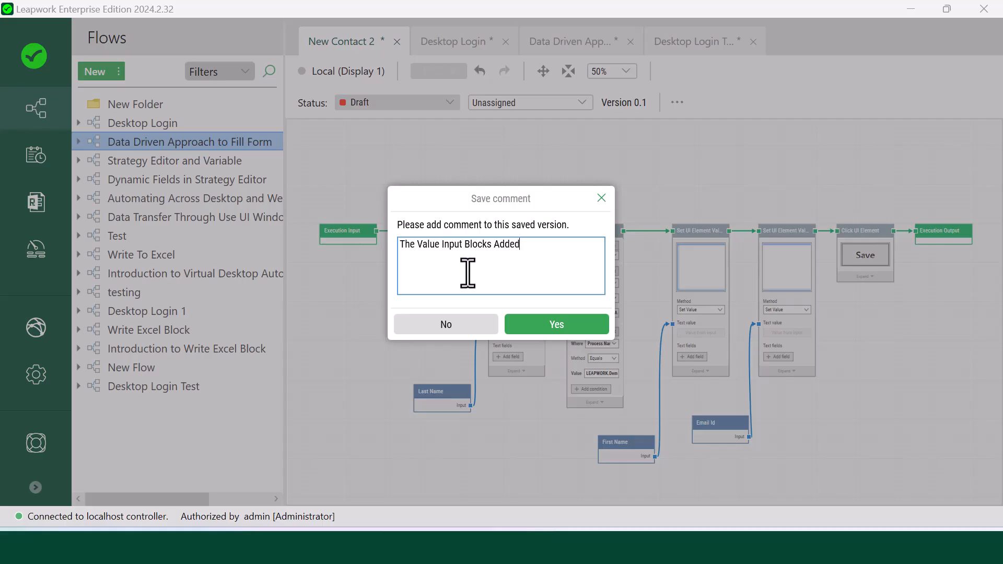
click(537, 326)
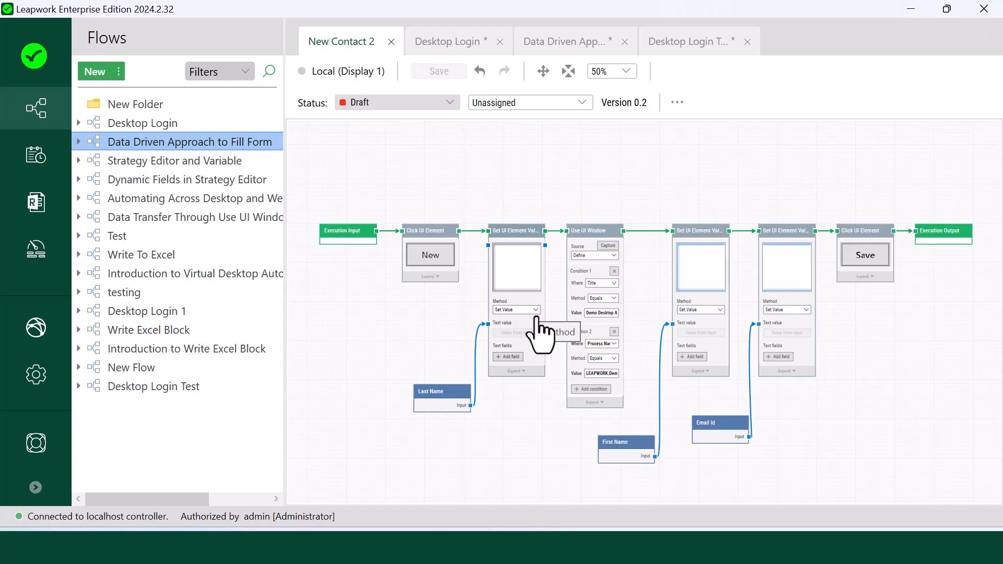
- In the Data Driven Approach to Fill Form flow, wire Read Excel's Last Name, First Name and Email id outputs to New Contact 2's inputs
double_click(256, 143)
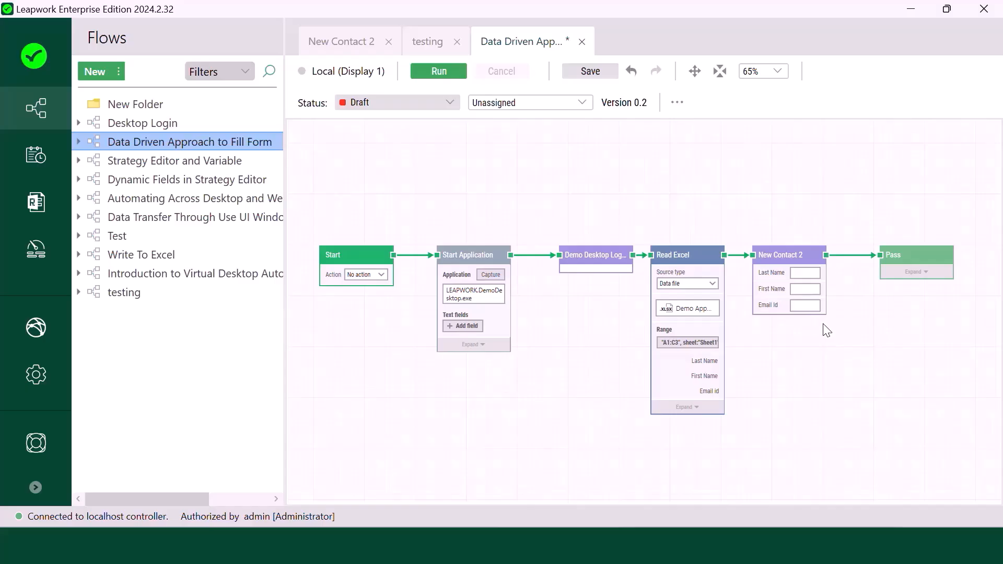
mouse_move(727, 368)
drag(725, 363, 753, 273)
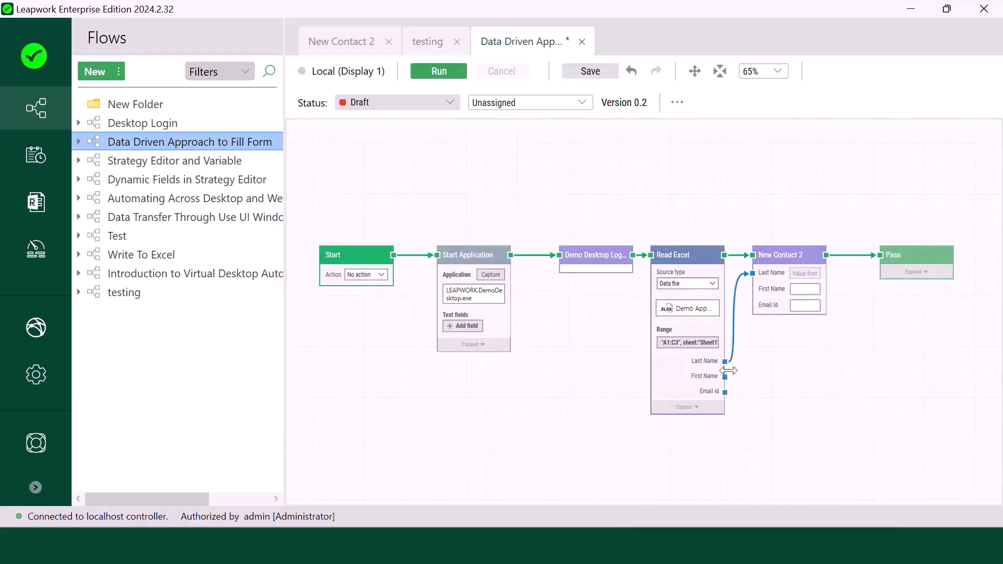
drag(725, 377, 753, 289)
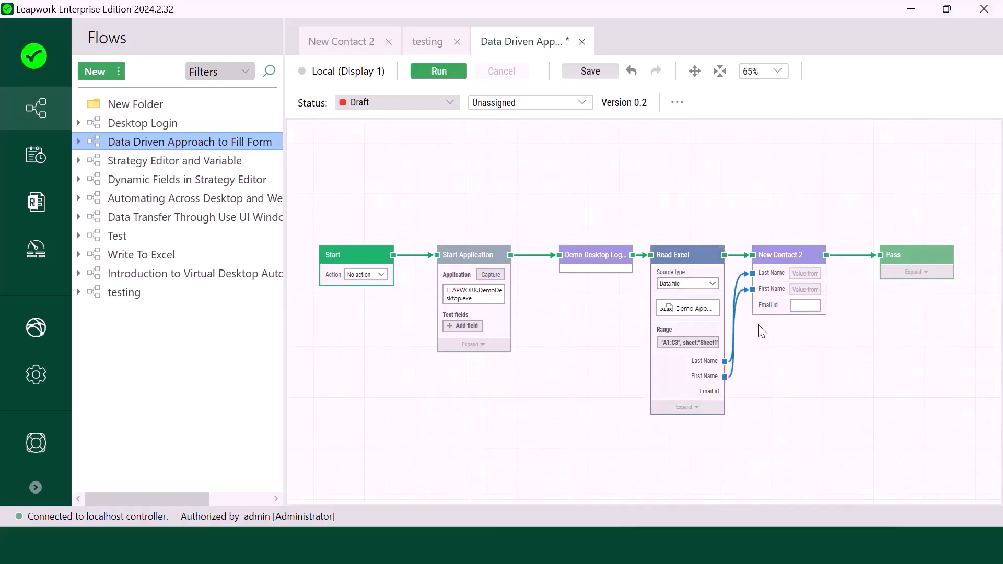
drag(725, 392, 752, 307)
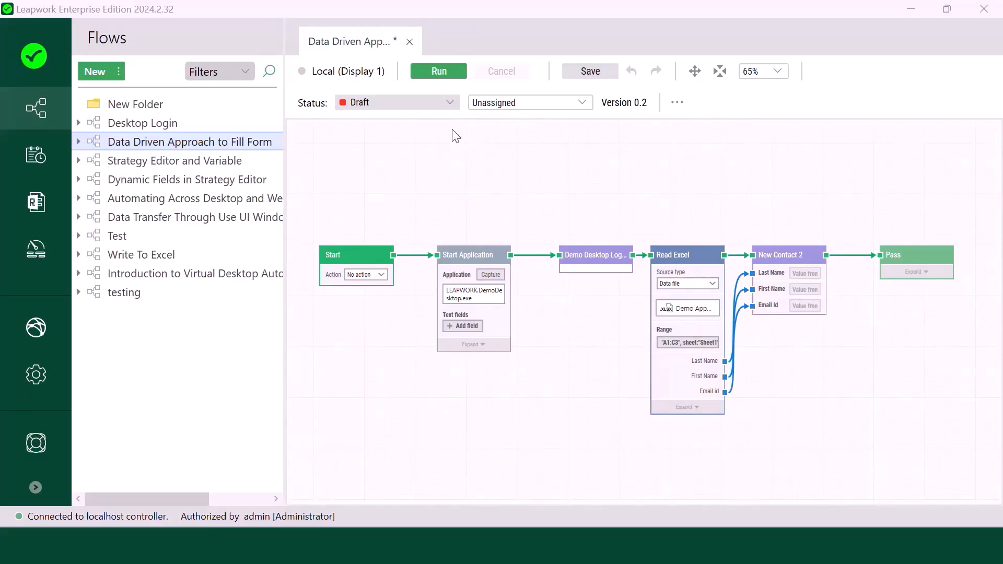
- Run the flow so it logs in and saves a lead with the spreadsheet's last name, first name and email
click(439, 72)
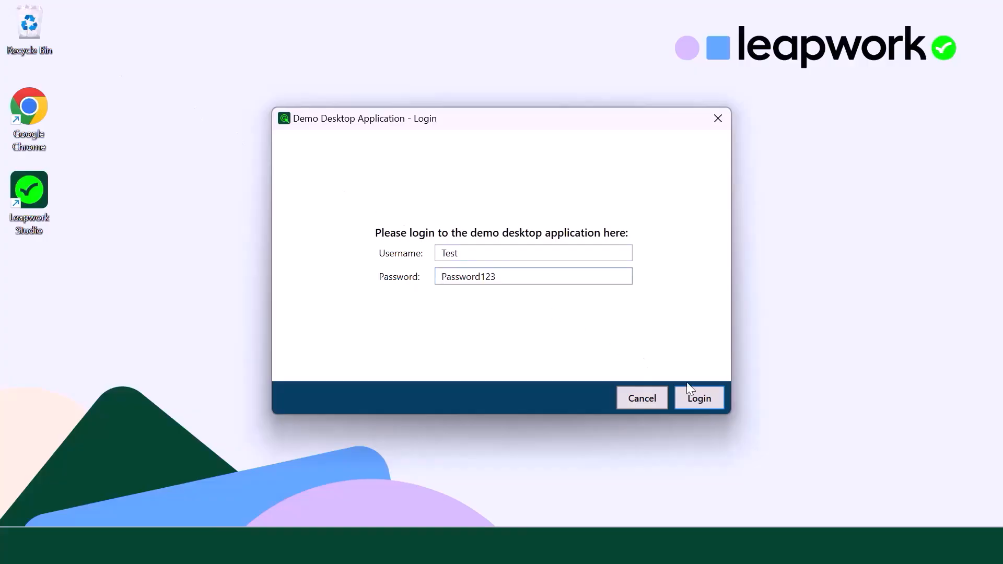
click(720, 400)
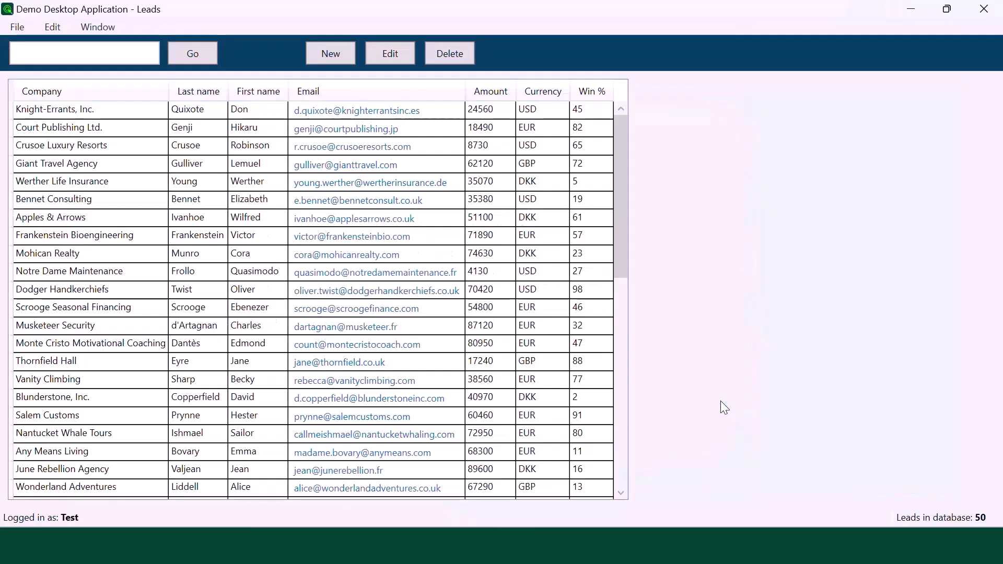
click(331, 54)
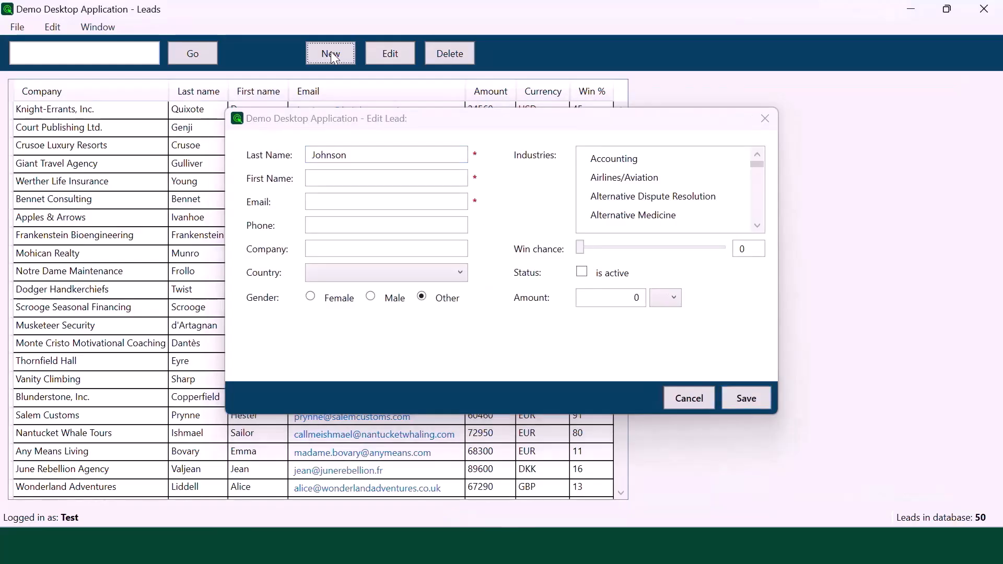
key(Tab)
key(Tab)
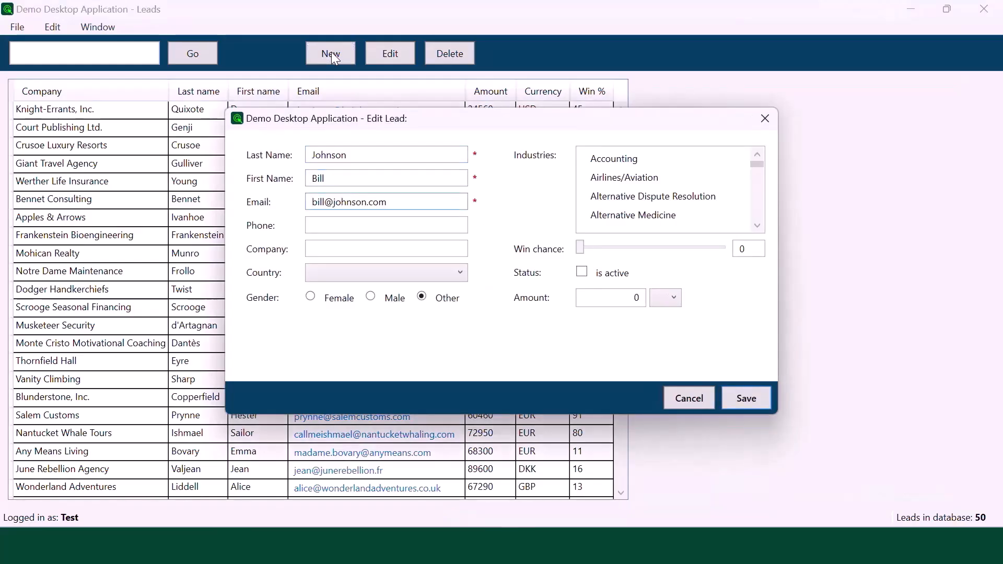
click(745, 397)
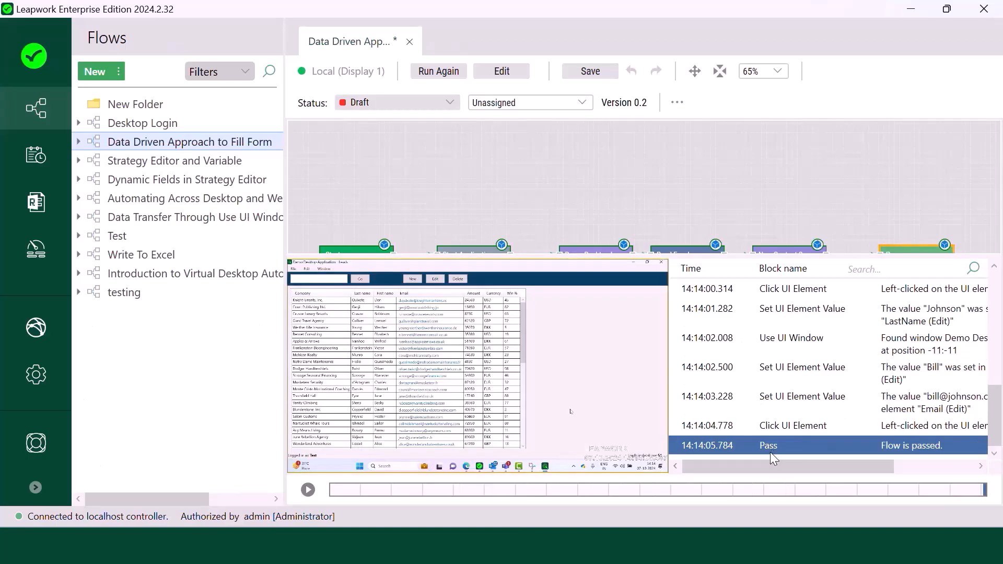
click(678, 547)
- Filter the Leads list by 'Bill' to confirm the new lead was created
click(736, 481)
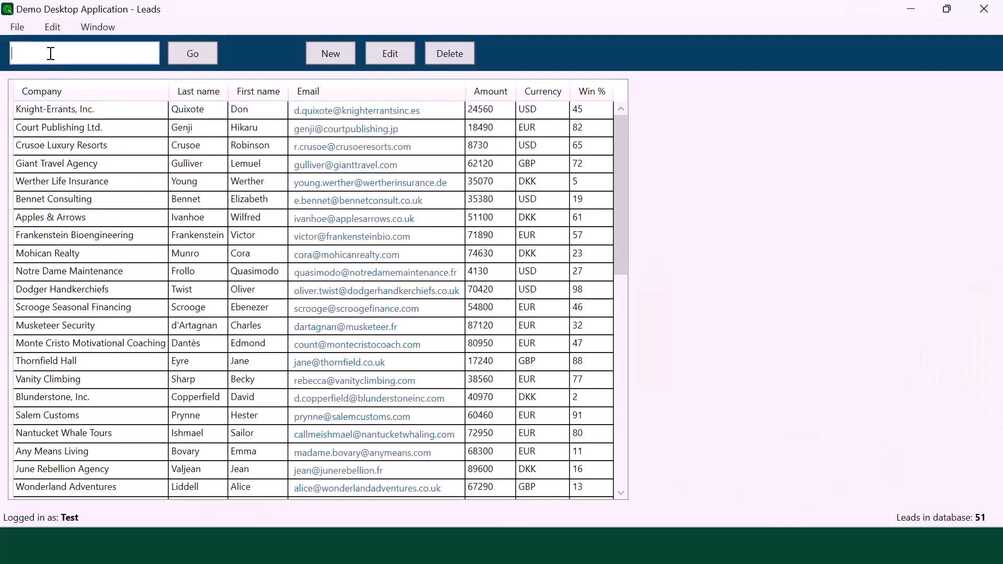
click(50, 53)
text(Bill)
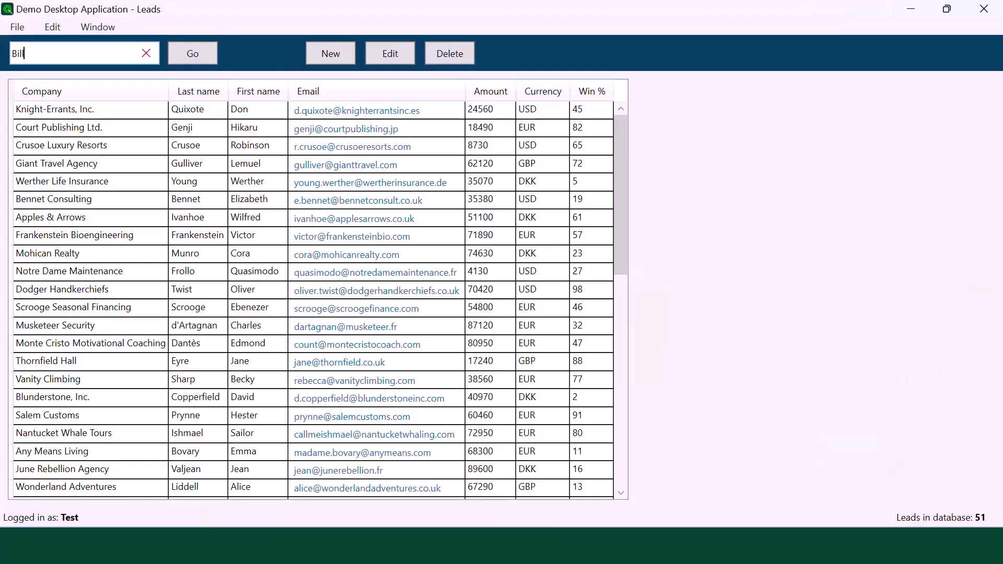
click(186, 62)
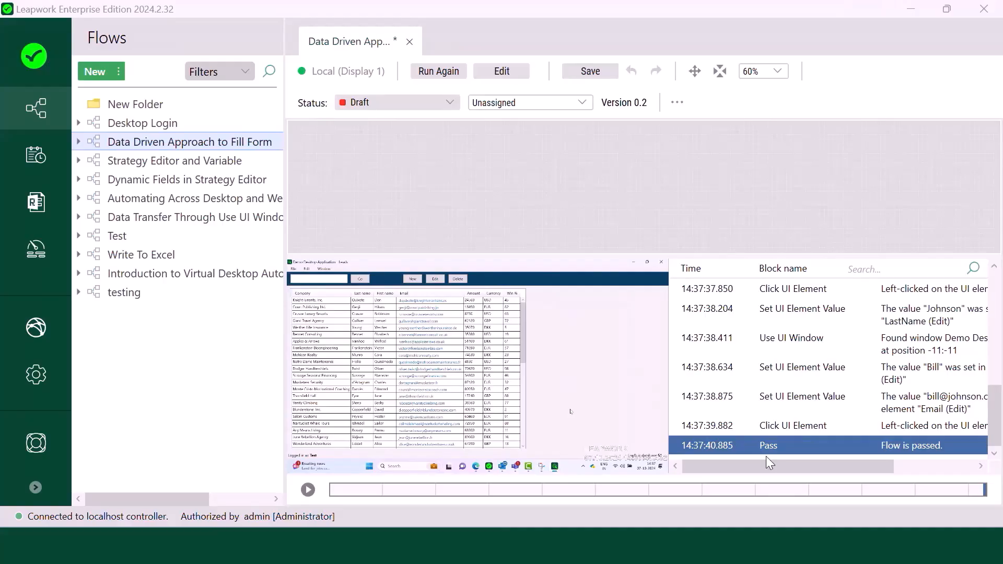
- Leave the run results and select the Read Excel block on the flow canvas
drag(742, 466, 894, 480)
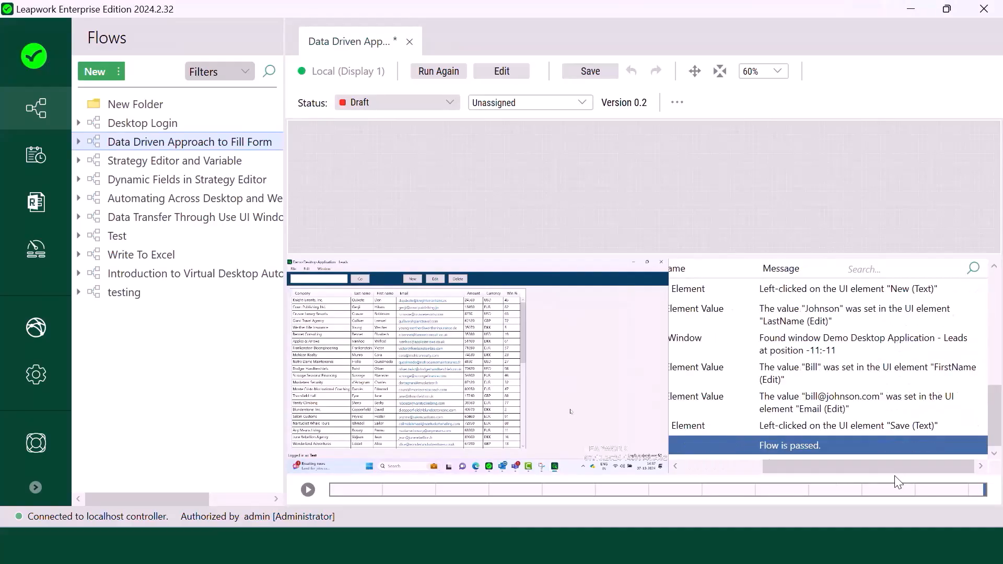
click(524, 71)
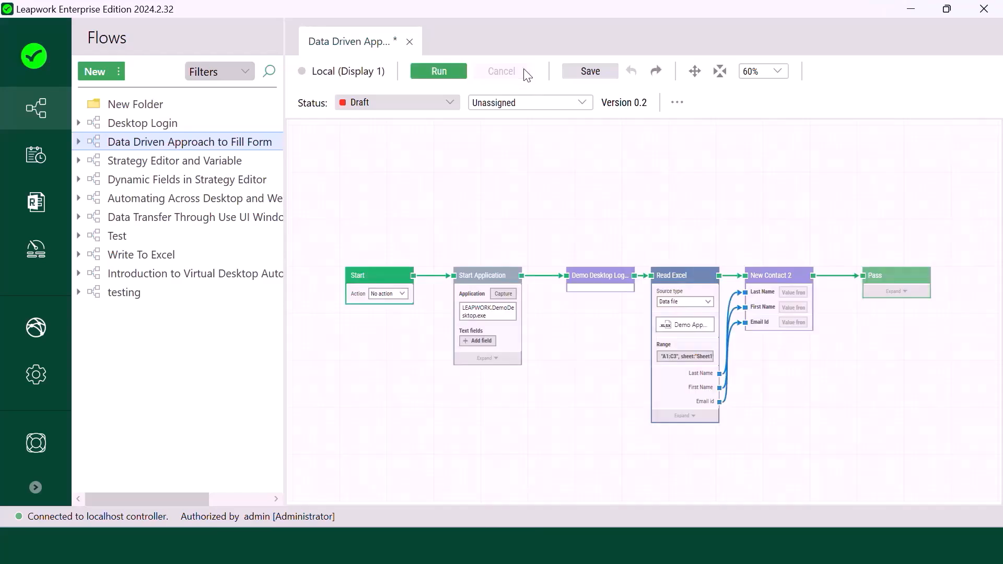
click(687, 285)
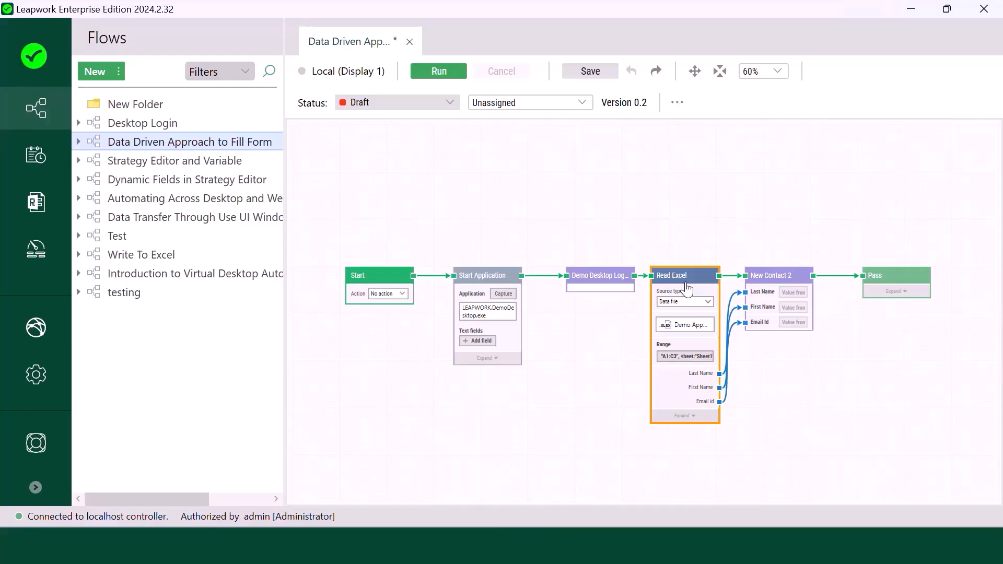
- Pan the canvas up and switch Read Excel's row method from First row to Iterate
click(750, 385)
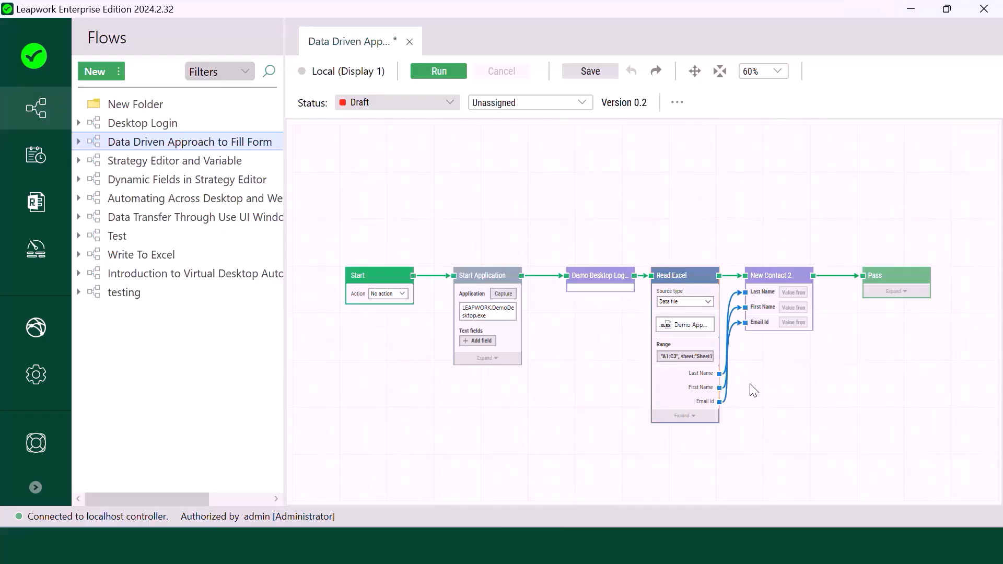
click(694, 71)
drag(667, 220, 665, 147)
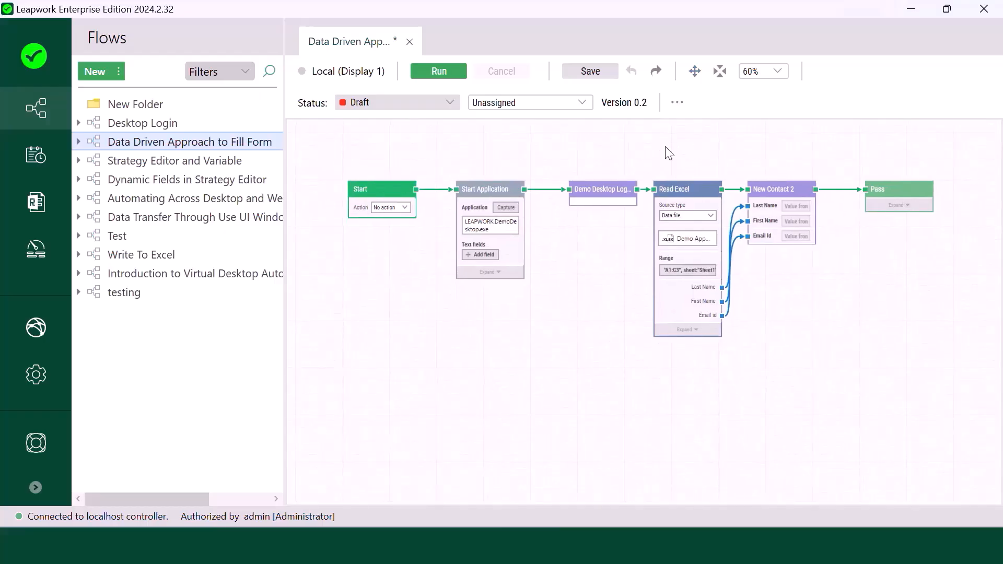
click(687, 329)
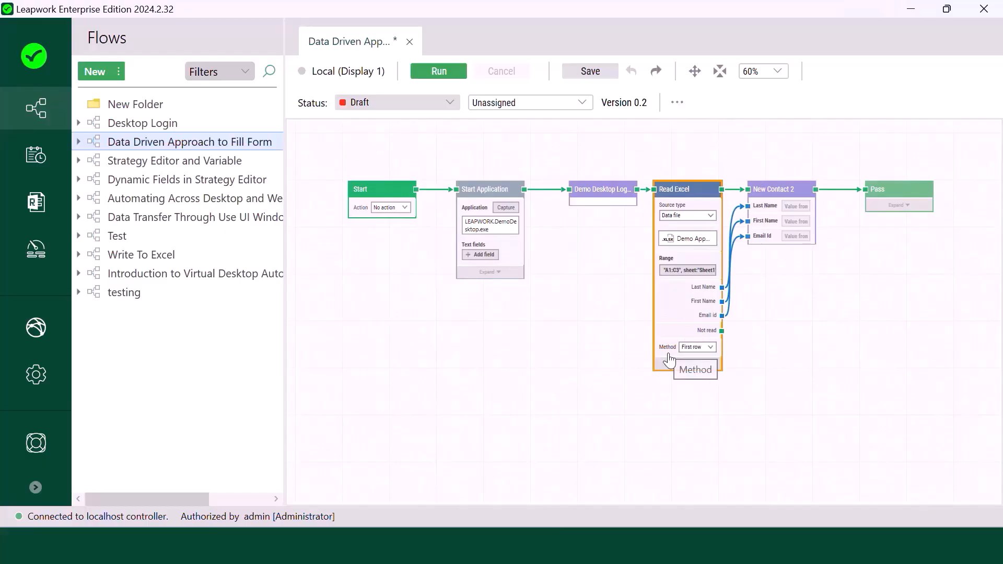
click(700, 349)
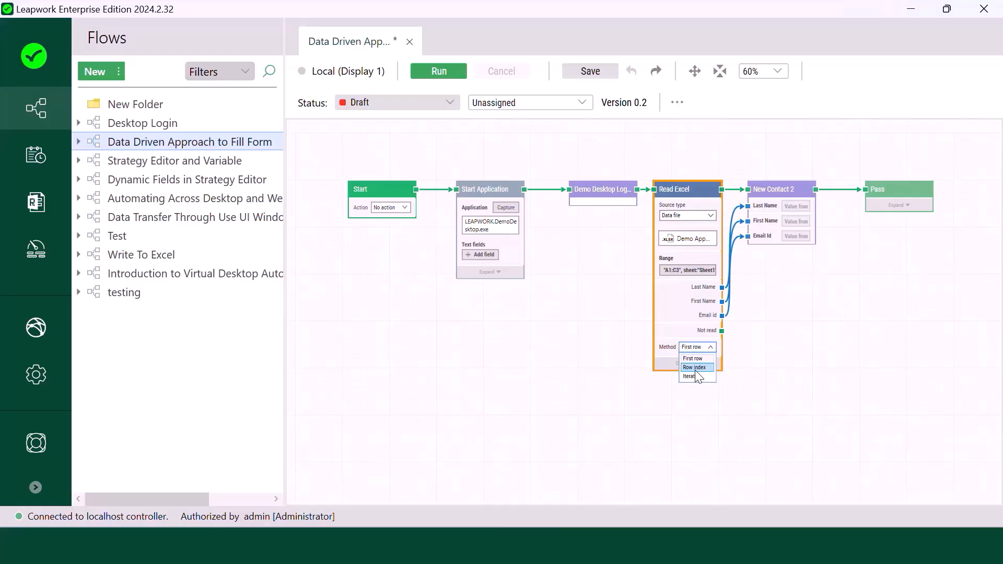
click(696, 369)
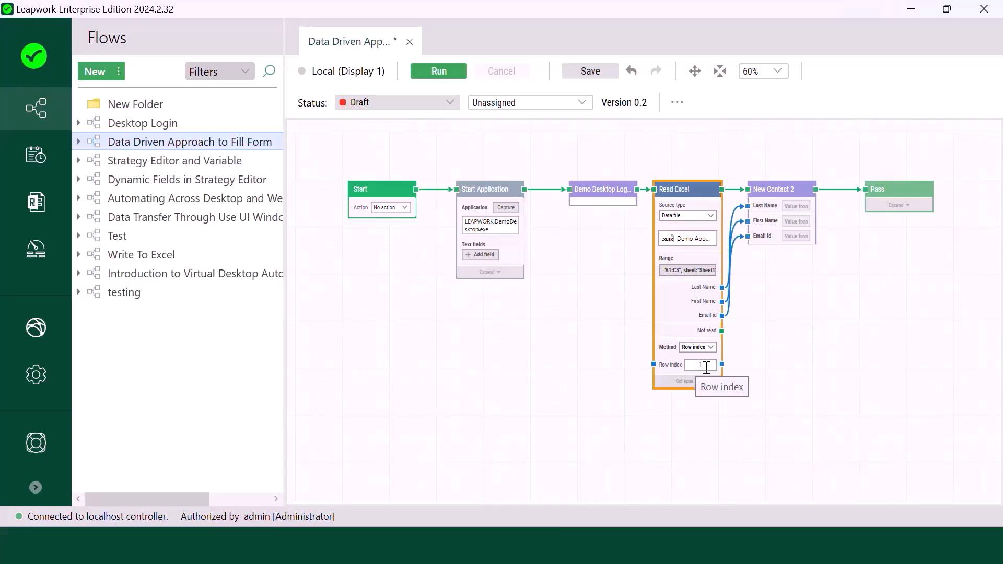
click(711, 348)
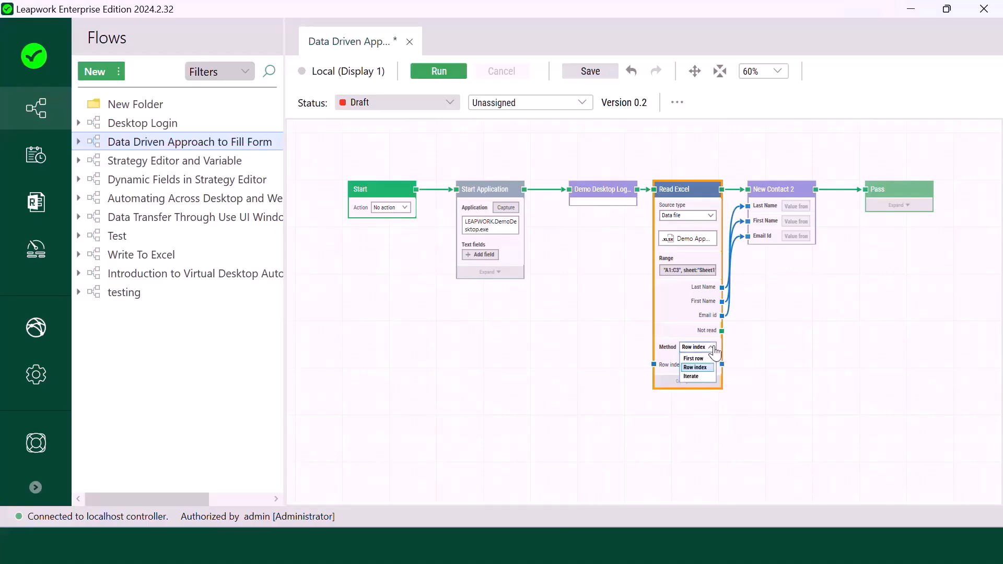
click(695, 377)
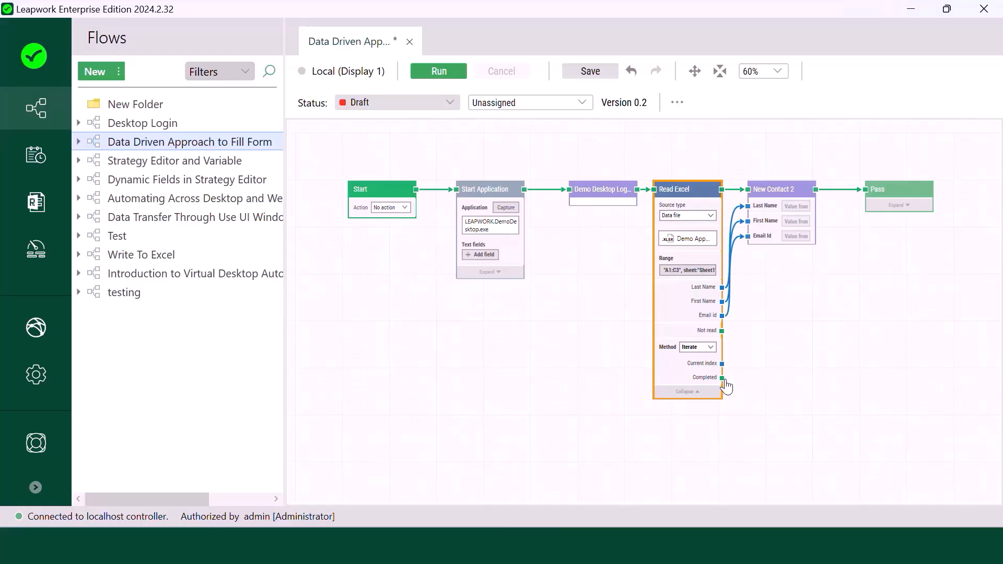
- Move Pass, replace its New Contact 2 link with Read Excel's Completed output, and shift New Contact 2 right
drag(908, 196, 899, 358)
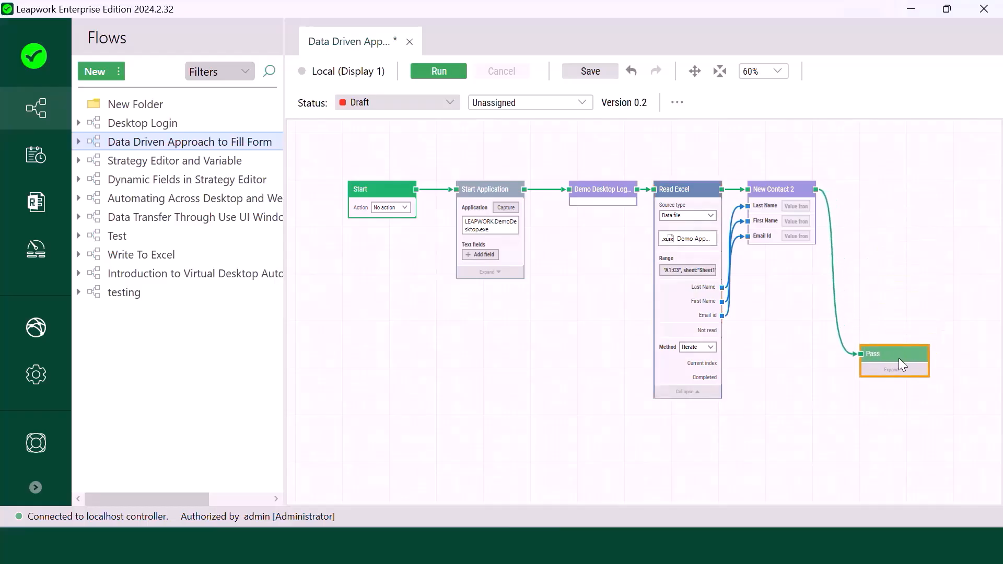
click(837, 322)
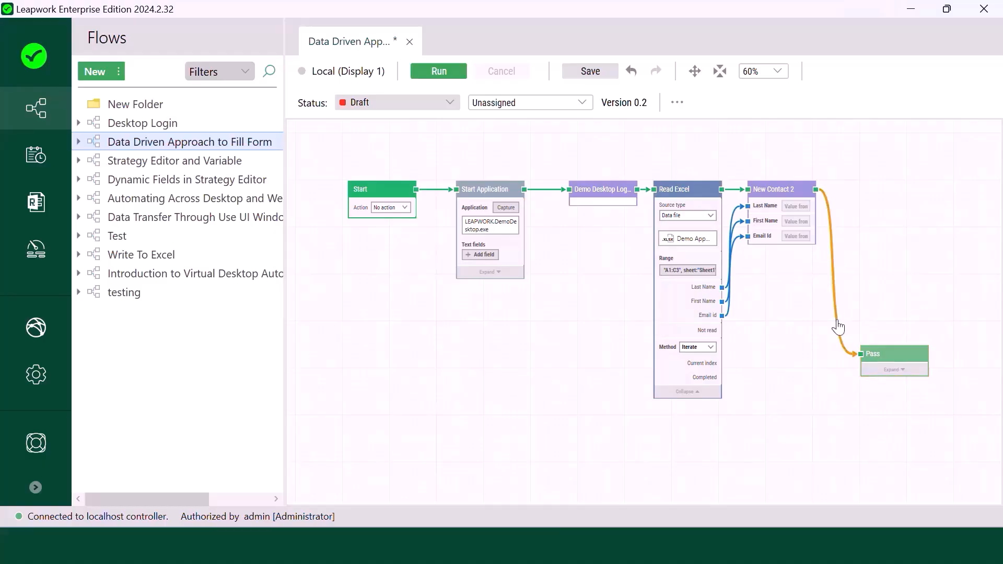
key(Delete)
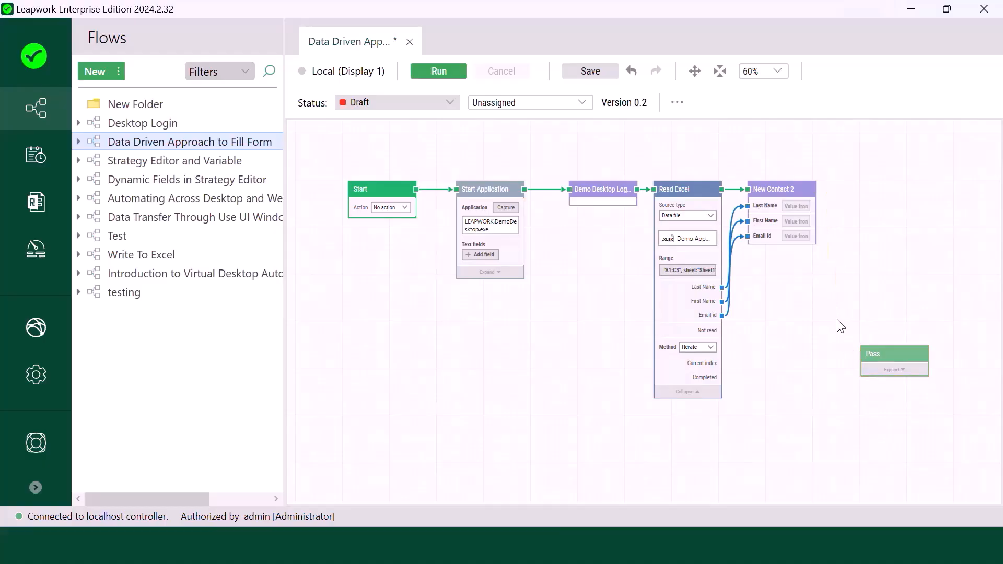
drag(722, 378, 866, 355)
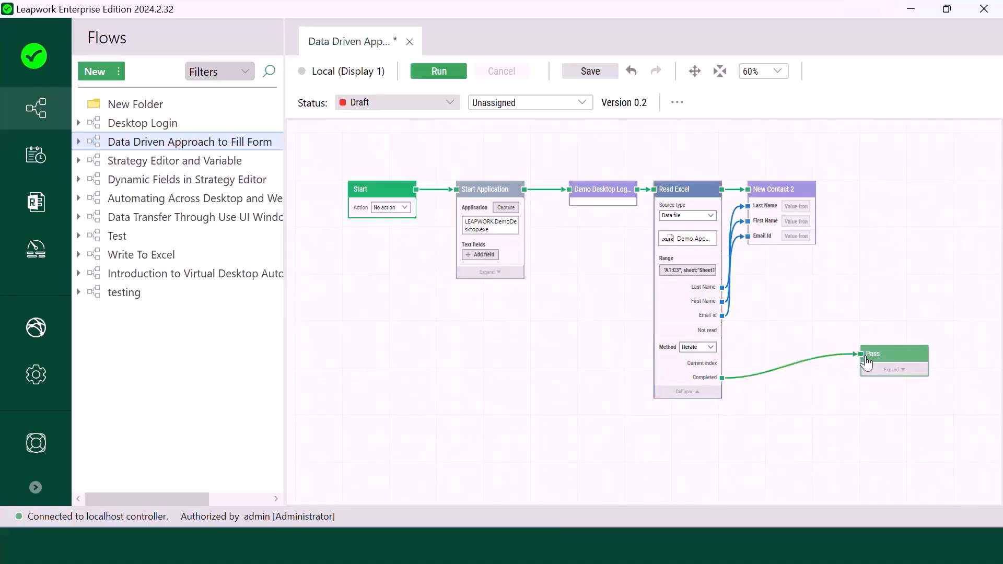
click(786, 192)
drag(786, 193, 851, 189)
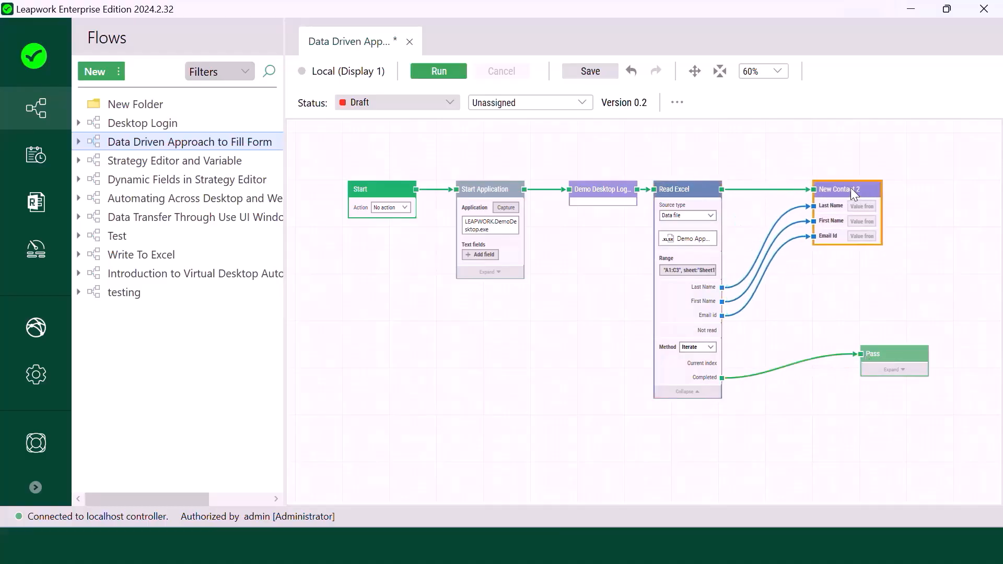
click(795, 313)
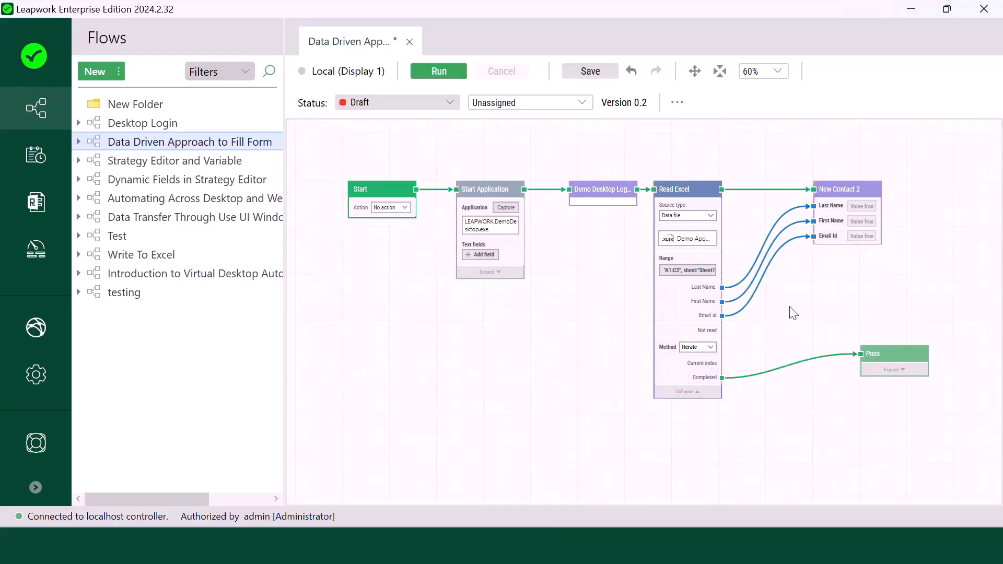
- Run the flow and scroll the run log after it passes
click(462, 78)
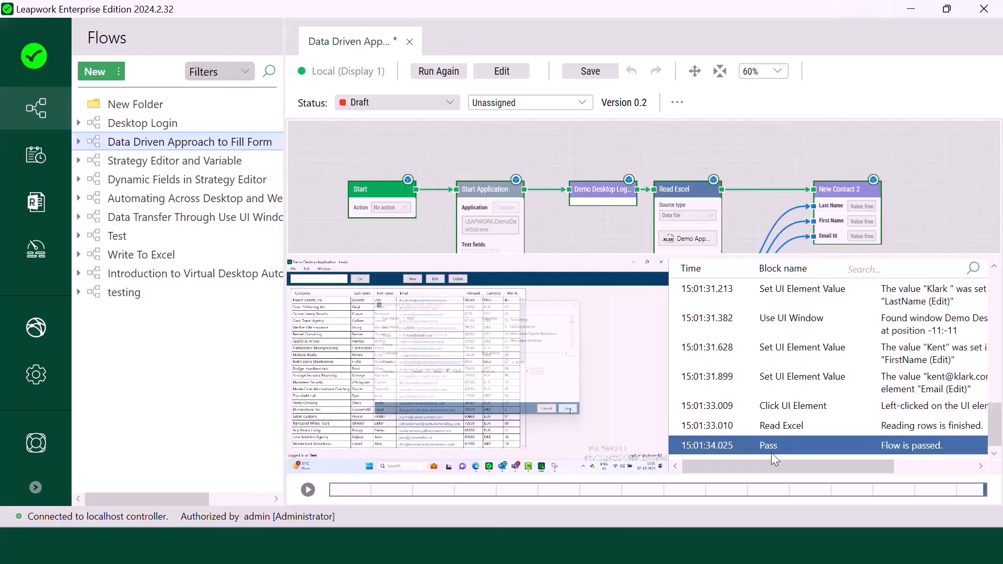
drag(729, 464, 866, 468)
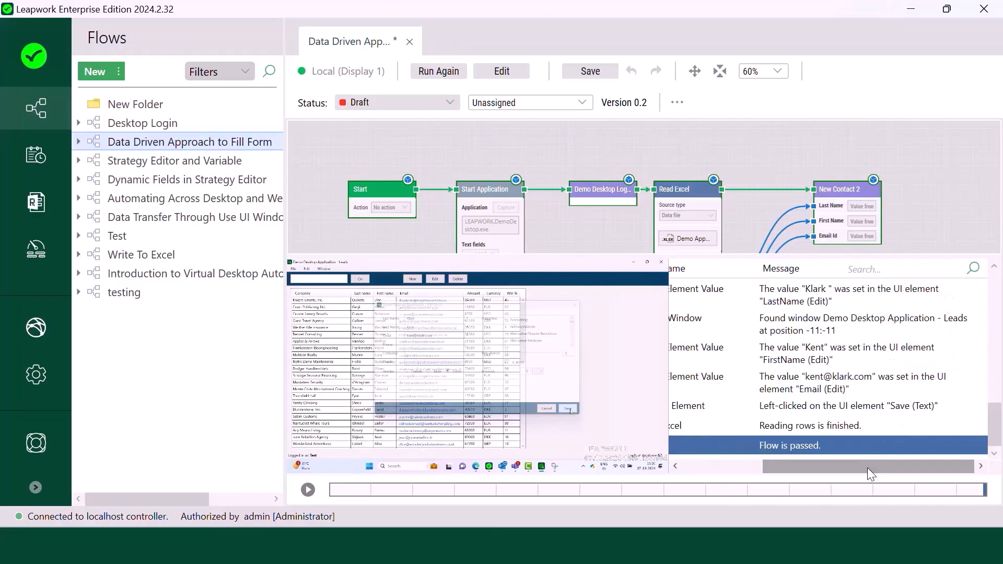
scroll(853, 437, up, 10)
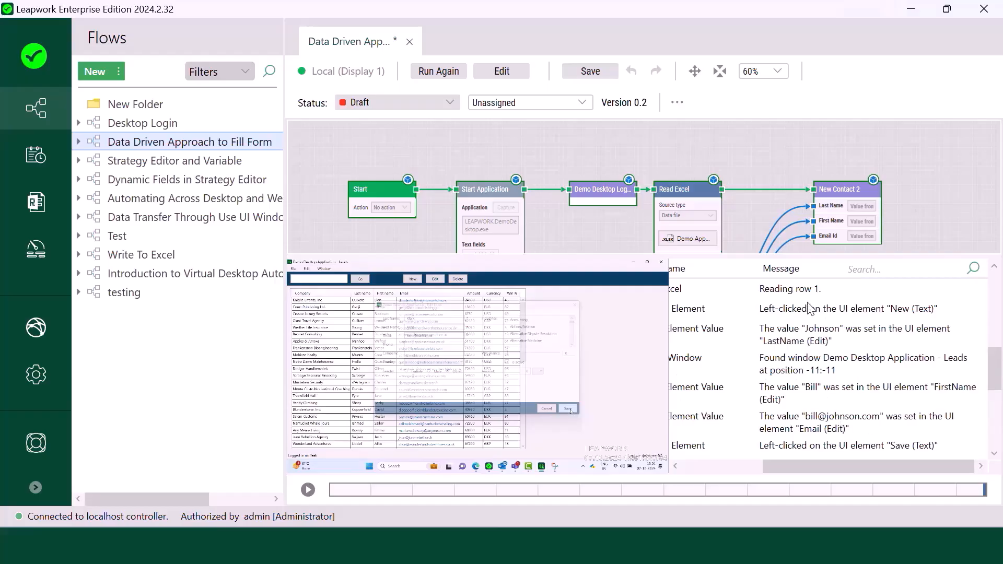
- Step through the log entries for both Excel rows, from the last-name step to the end
click(821, 348)
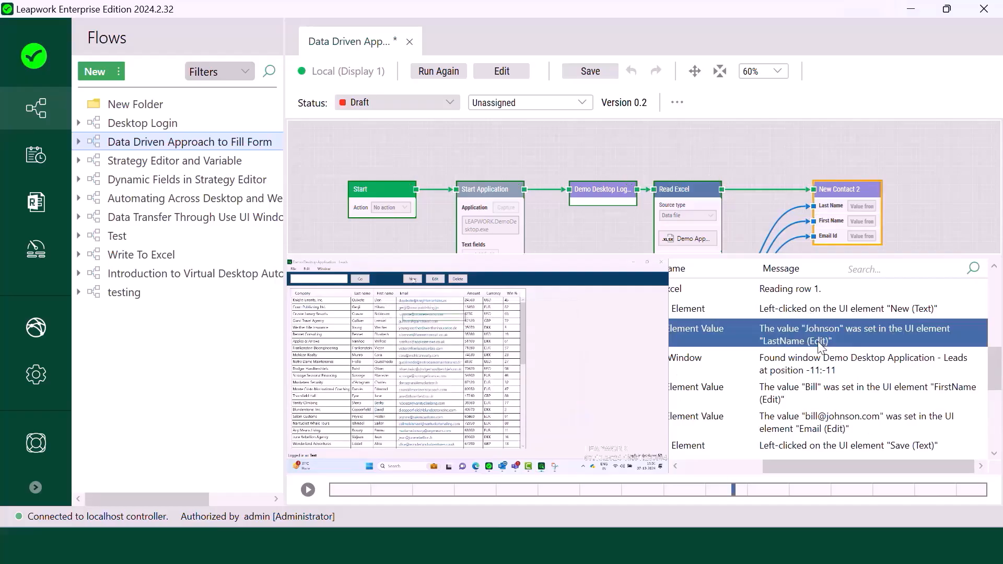
key(Down)
key(Down)
key(Down)
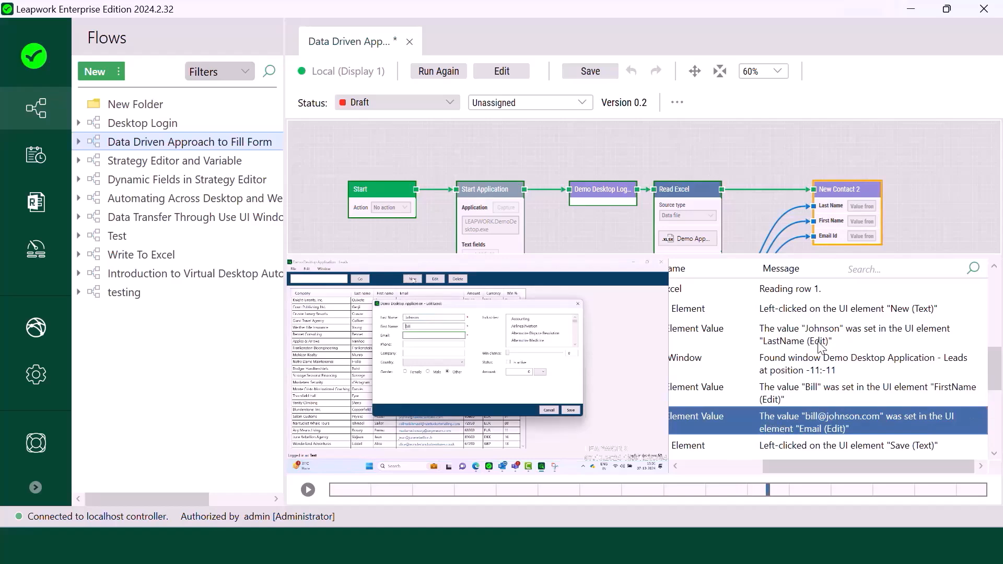
key(Down)
key(Down)
key(Down)
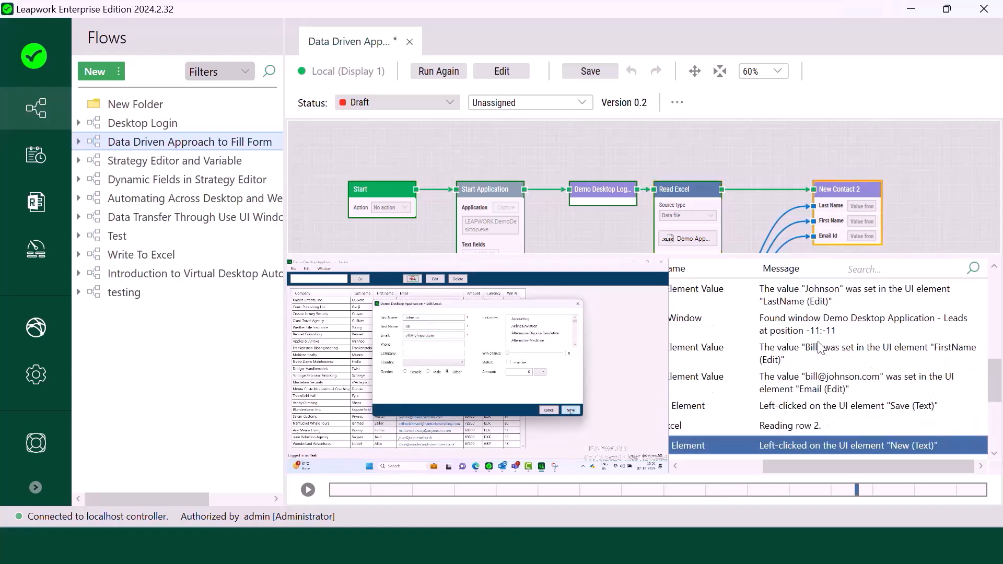
key(Down)
key(Down)
key(Down)
key(Down)
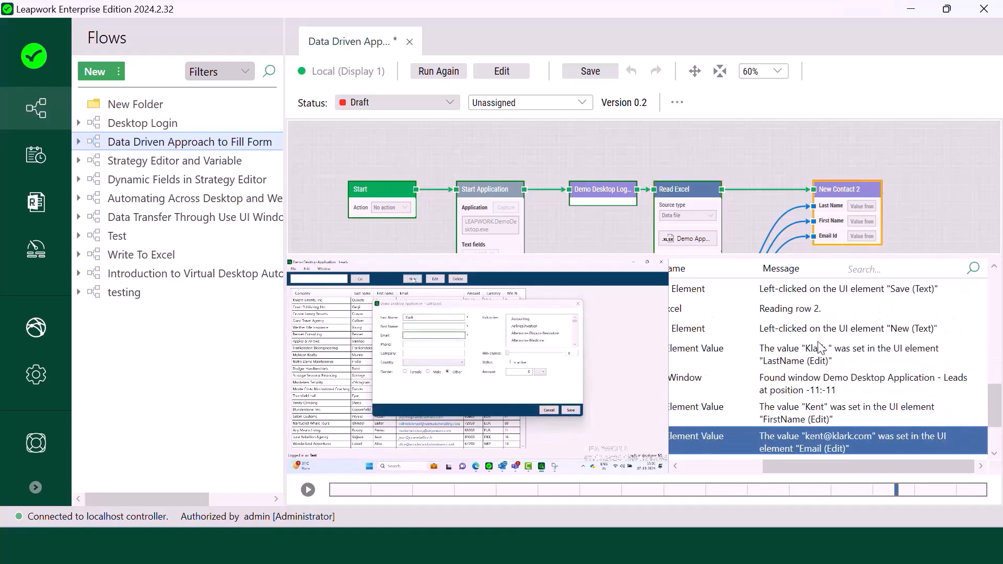
key(Down)
key(Down)
key(Down)
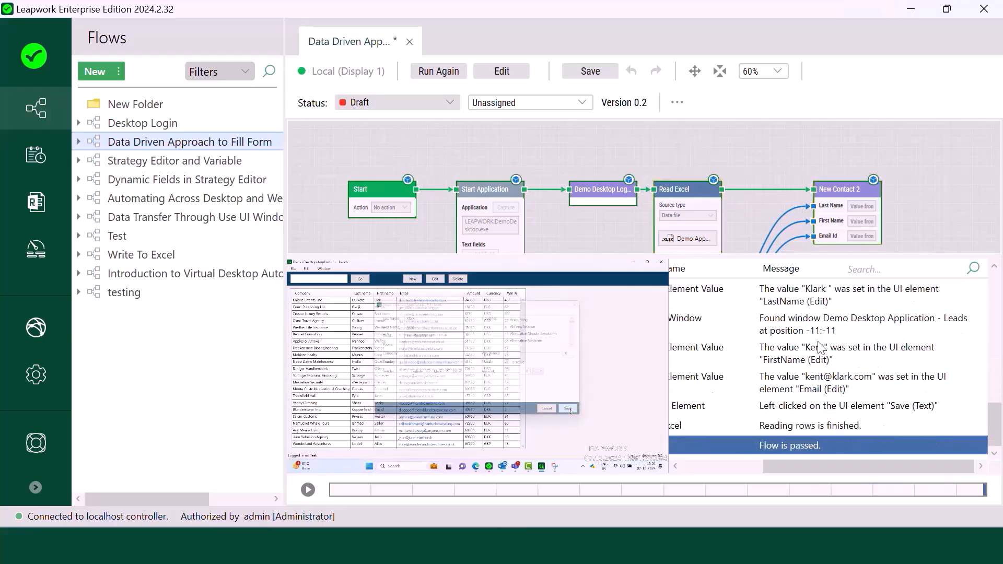
mouse_move(538, 387)
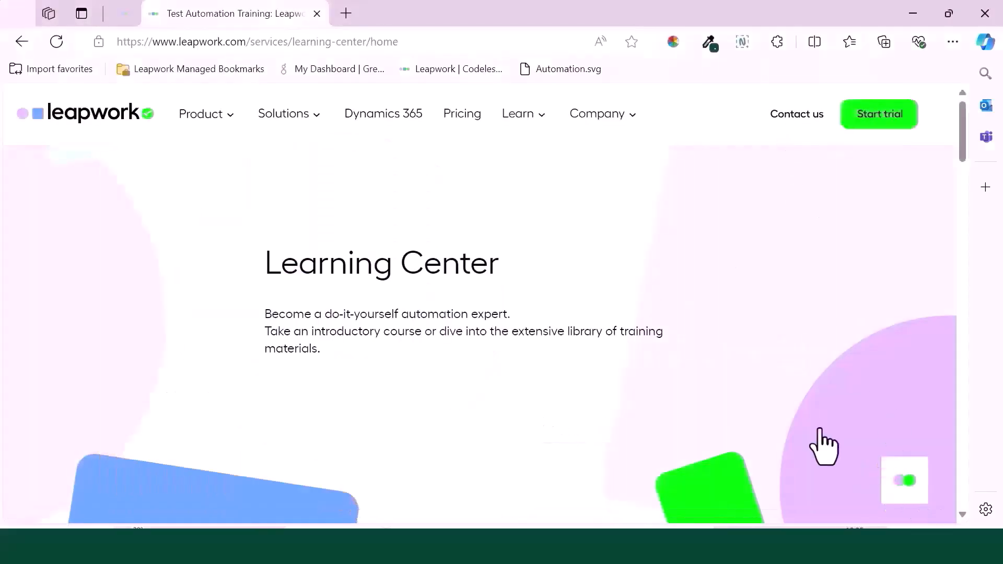
- Open the LeapBot chat from the launcher at the bottom right of the Learning Center page
click(904, 478)
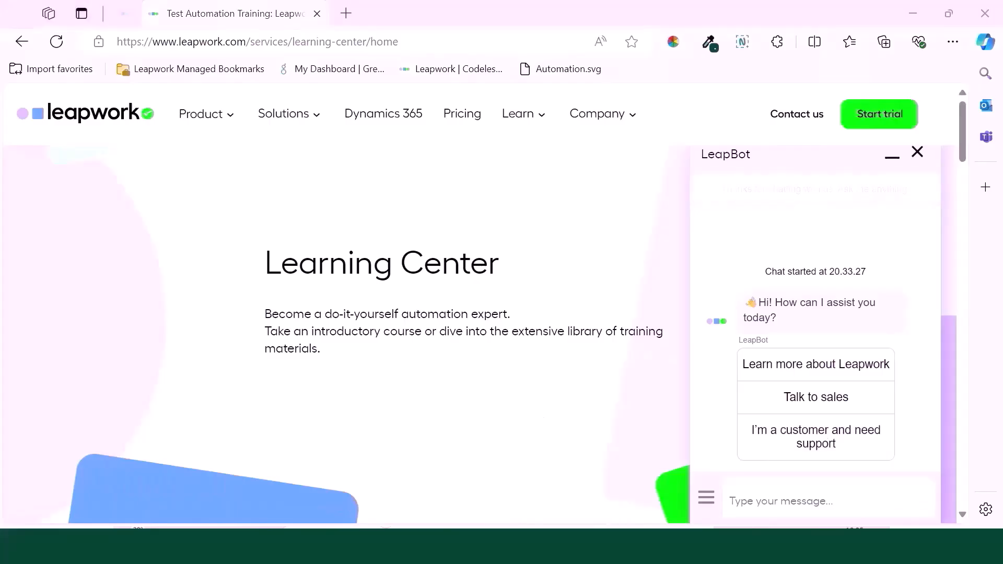